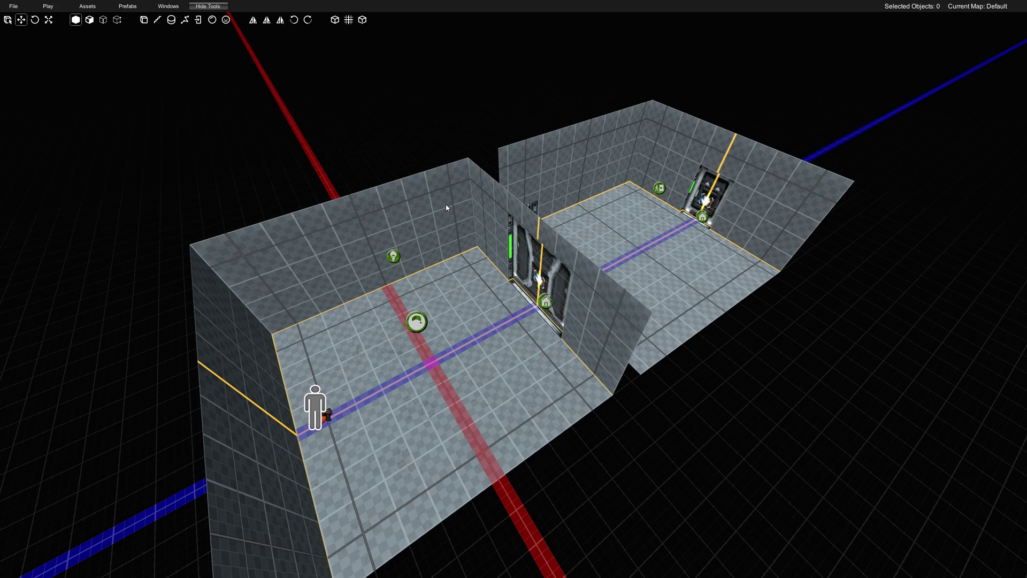
scroll(446, 207, down, 3)
scroll(451, 209, up, 4)
scroll(459, 211, down, 1)
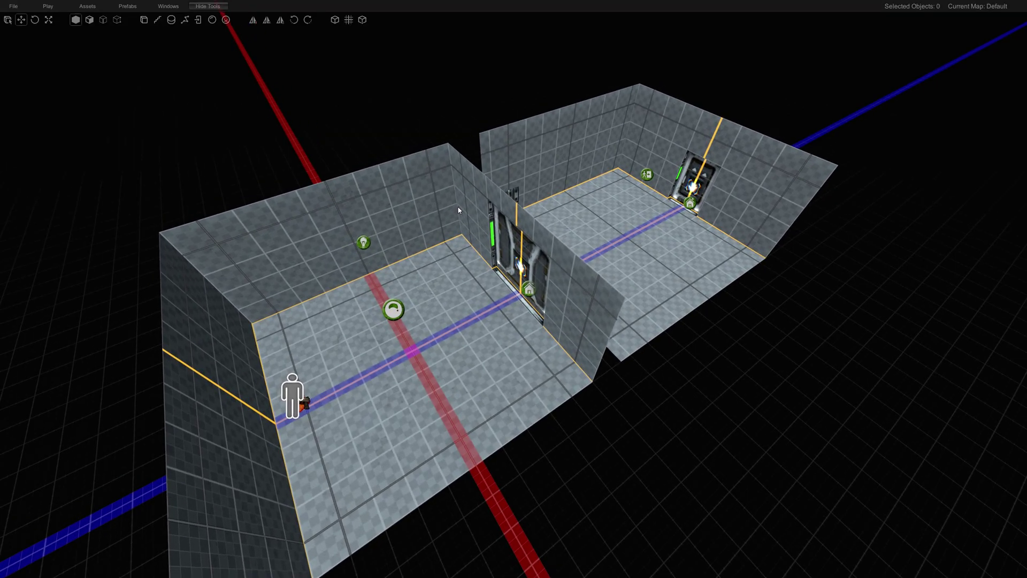
key(d)
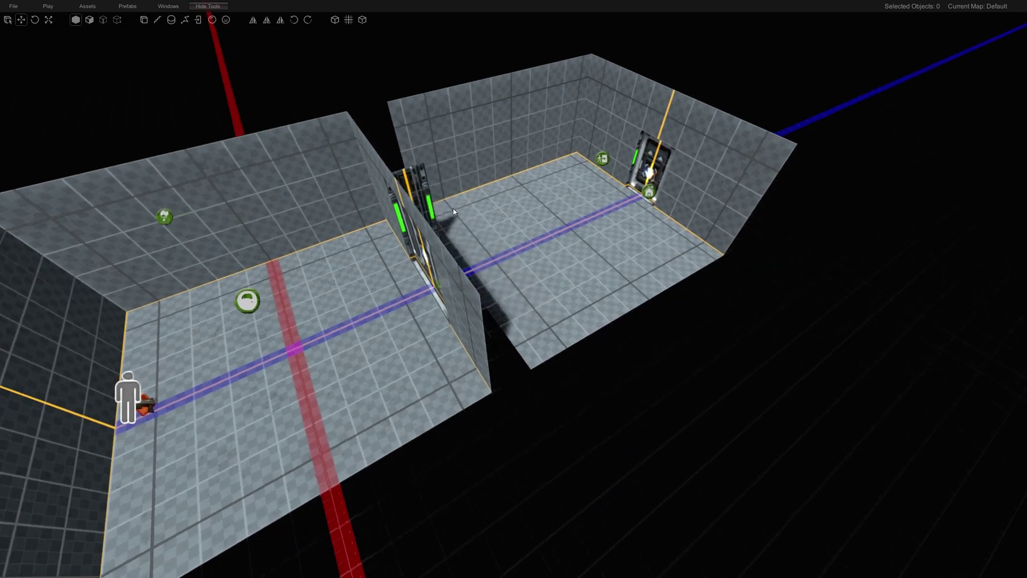
mouse_move(599, 222)
right_down()
mouse_move(560, 230)
mouse_move(414, 198)
mouse_move(604, 220)
mouse_move(589, 227)
mouse_move(601, 186)
mouse_move(459, 173)
mouse_move(530, 190)
mouse_move(587, 231)
right_up()
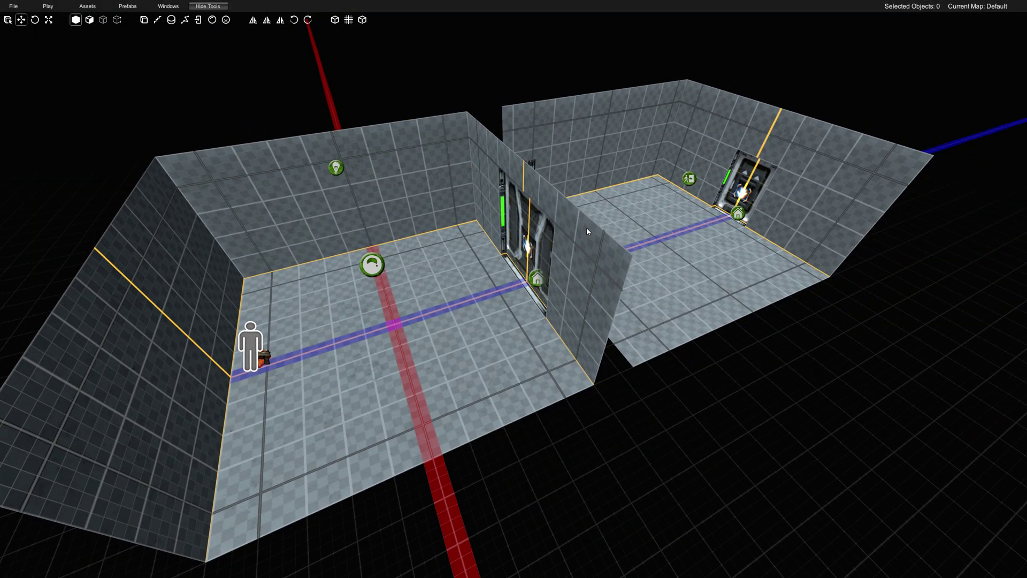
Open the Material Browser and choose Wall01_Wall from the SciFi materials folder.
click(84, 5)
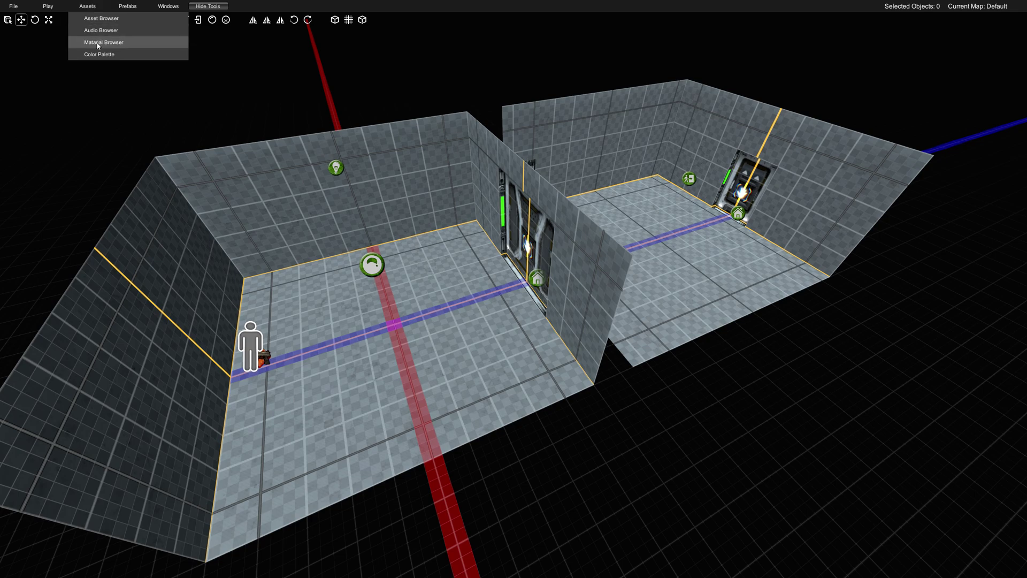
click(97, 42)
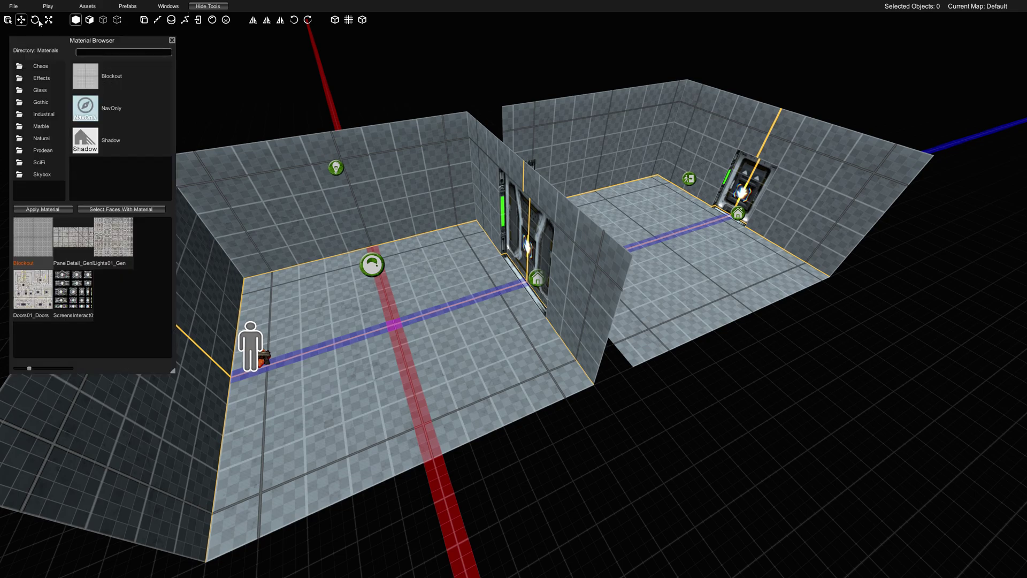
click(43, 162)
drag(170, 65, 170, 175)
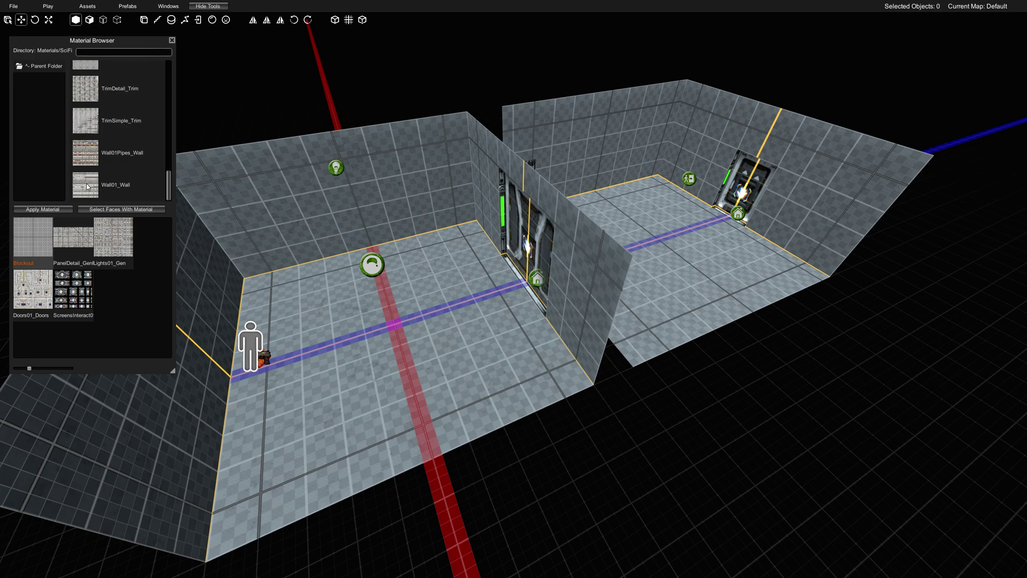
drag(19, 80, 41, 80)
drag(131, 58, 122, 46)
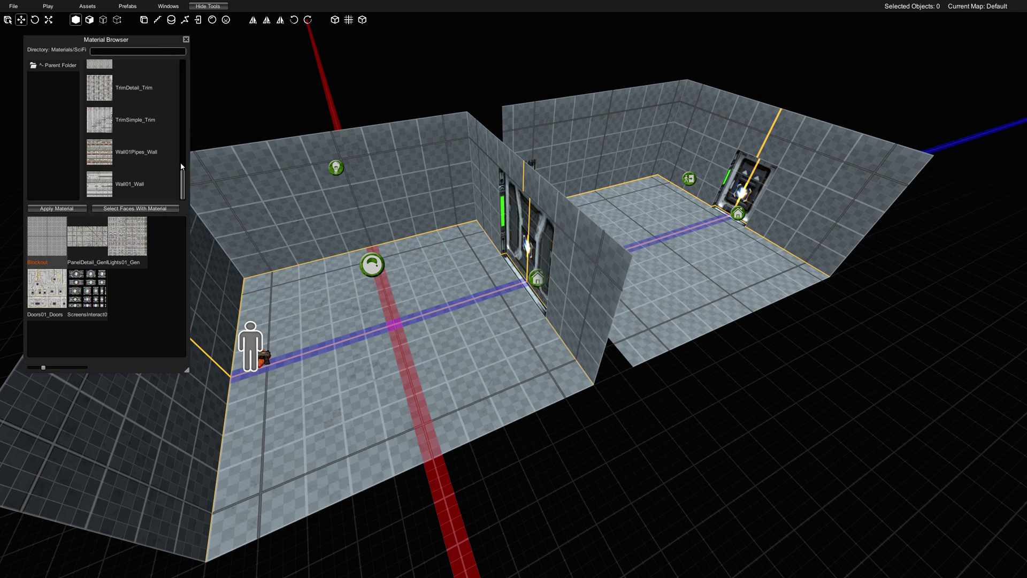
click(107, 185)
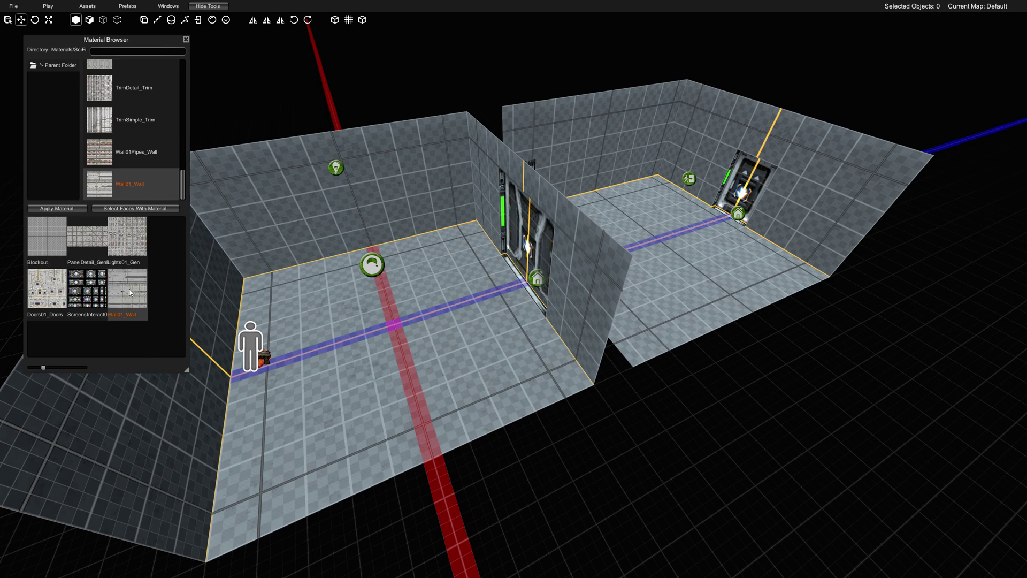
Apply the Wall01_Wall material to the entire first room containing the player start.
click(420, 179)
right_drag(485, 214, 420, 213)
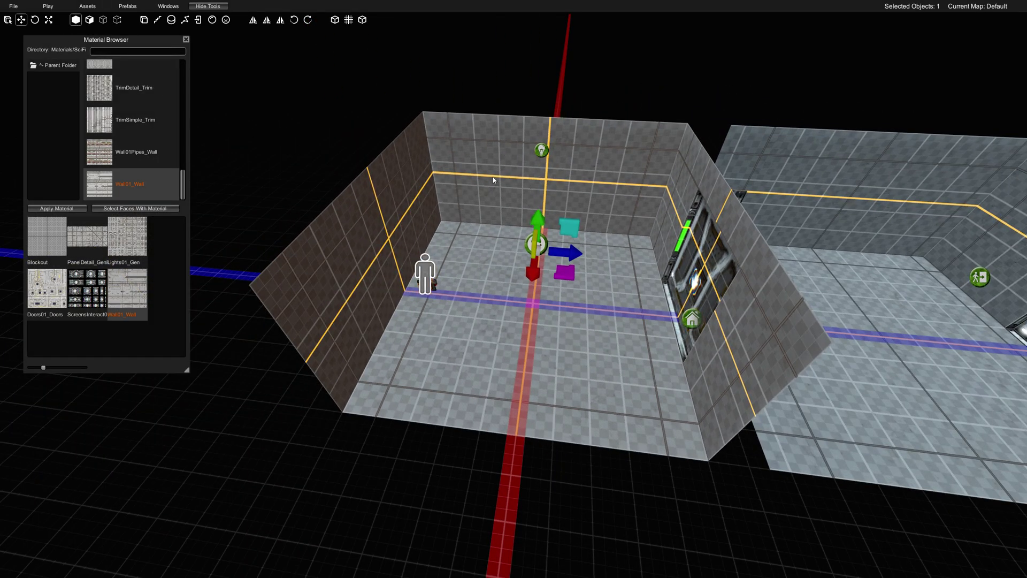
click(58, 210)
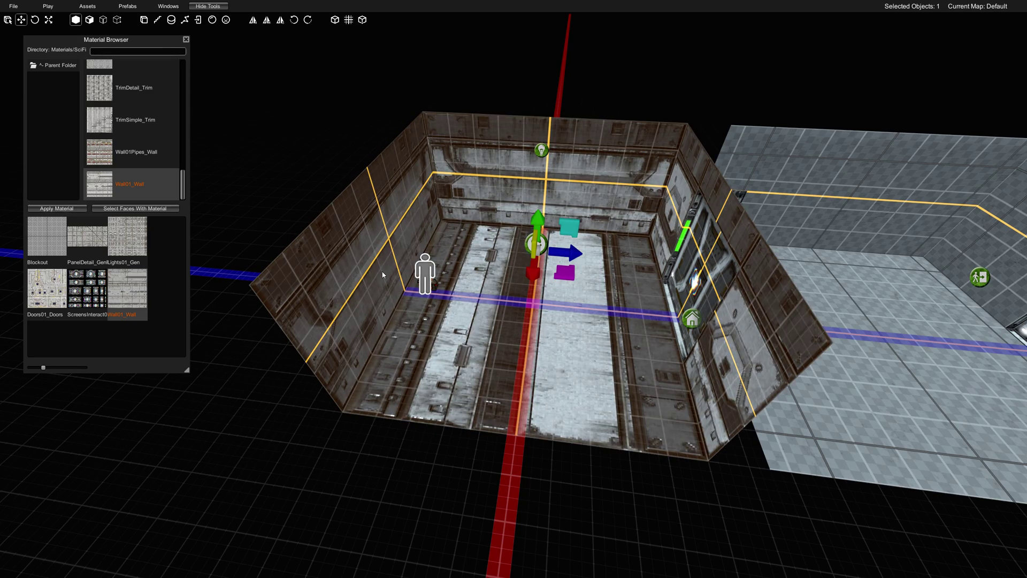
Preview the first room in play mode to check the new wall material, then return to the editor.
right_drag(383, 274, 630, 224)
key(w)
key(g)
key(s)
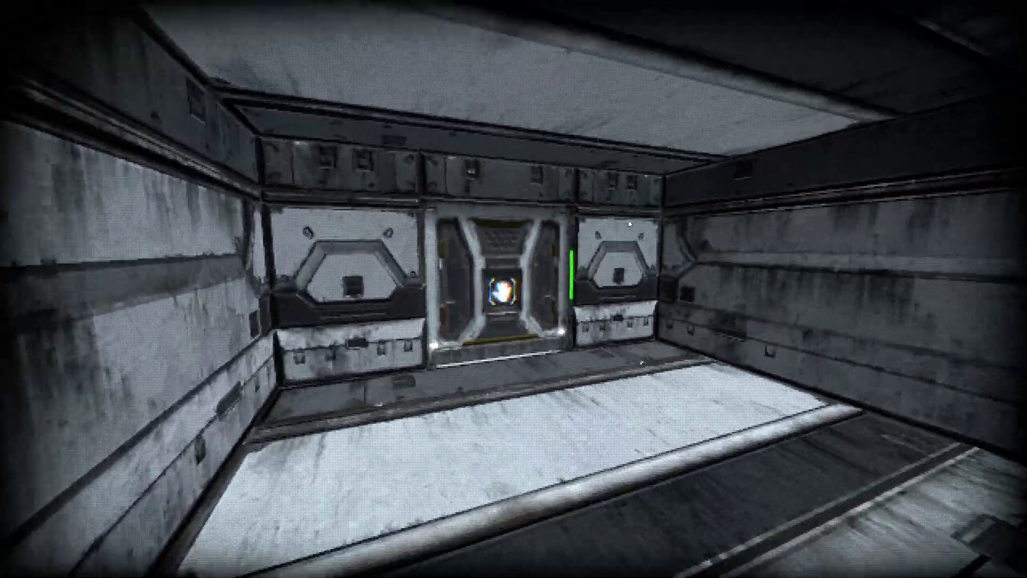
key(Escape)
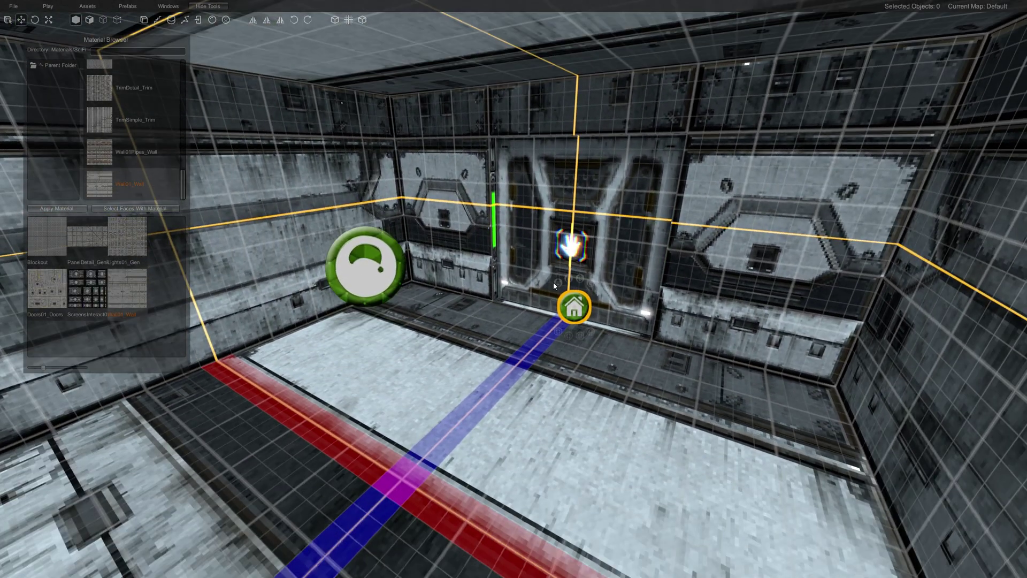
key(w)
right_drag(554, 286, 663, 281)
key(F5)
key(Escape)
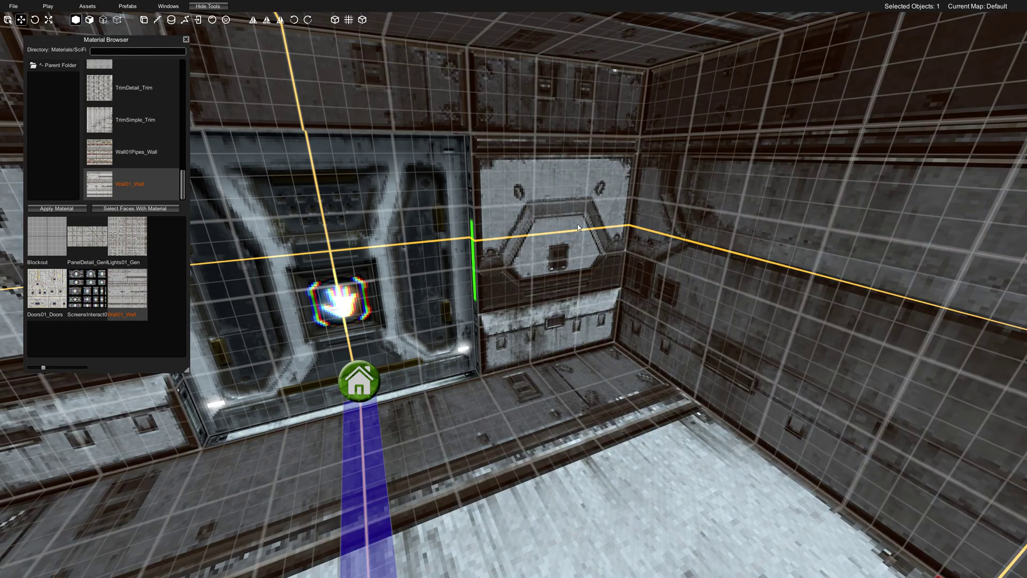
Select the vertical corner edge beside the door and examine how the wall texture meets the room's corners.
scroll(547, 233, up, 3)
mouse_move(547, 233)
mouse_down()
mouse_move(651, 223)
mouse_move(412, 237)
mouse_move(647, 202)
mouse_move(539, 206)
mouse_move(564, 210)
mouse_move(549, 210)
mouse_up()
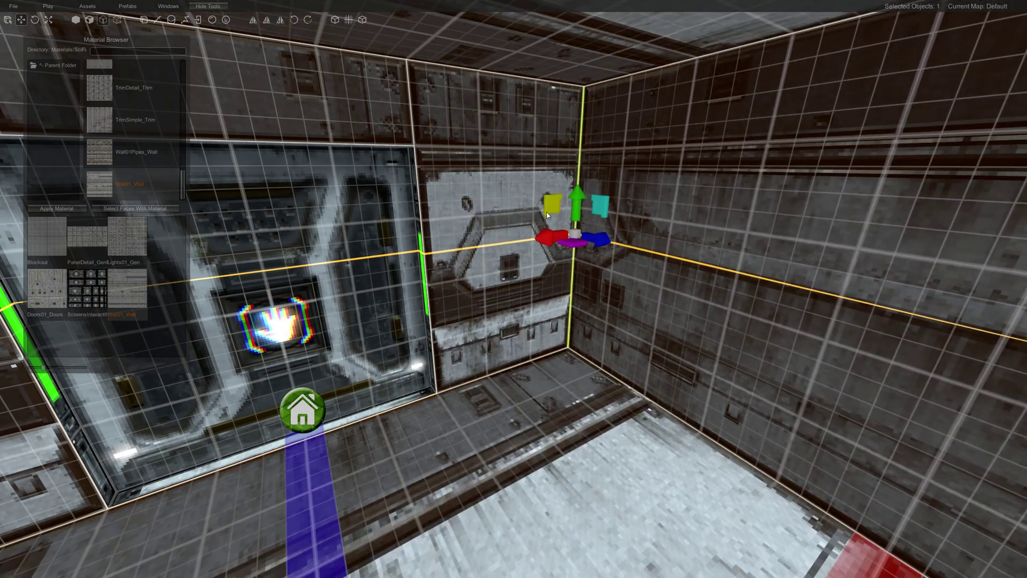
mouse_move(608, 261)
right_down()
mouse_move(554, 286)
mouse_move(733, 279)
right_up()
key(a)
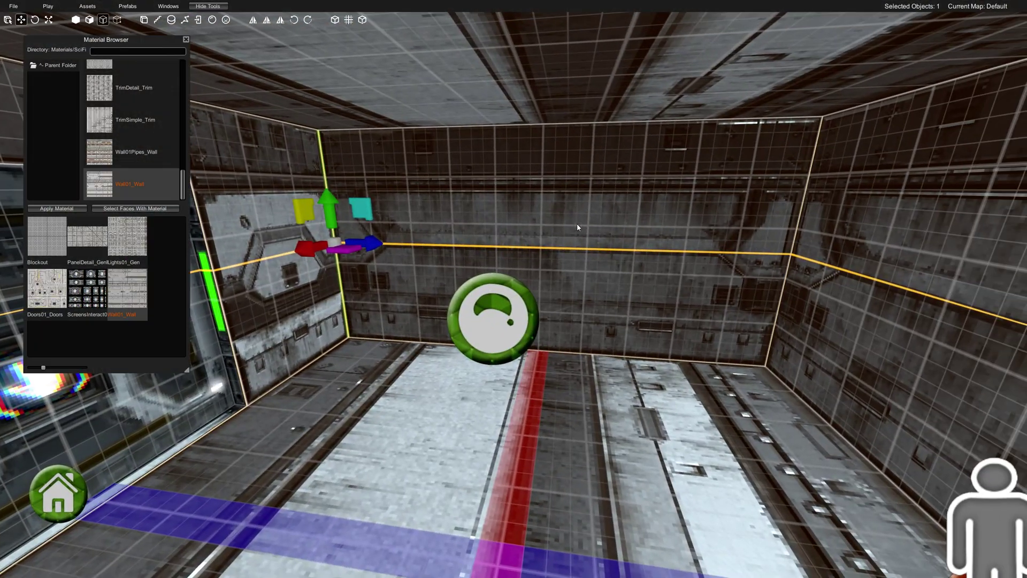
key(a)
right_drag(577, 224, 353, 225)
key(s)
key(a)
key(w)
key(s)
right_drag(642, 277, 376, 241)
key(d)
right_drag(642, 236, 660, 315)
key(s)
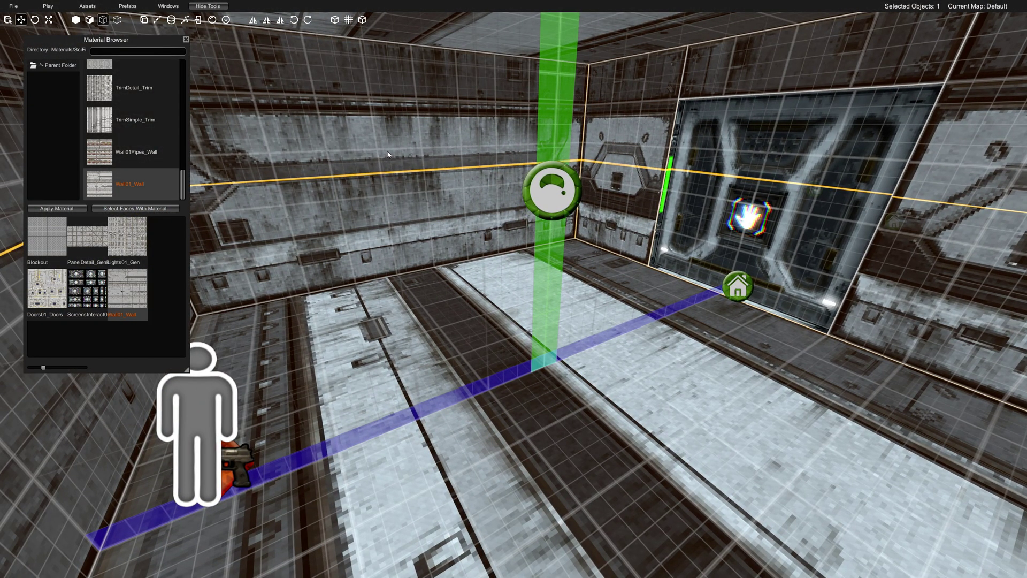
Switch to face selection and select both the ceiling and floor faces of the first room.
key(1)
key(s)
mouse_move(455, 262)
right_down()
mouse_move(448, 234)
mouse_move(463, 257)
right_up()
key(w)
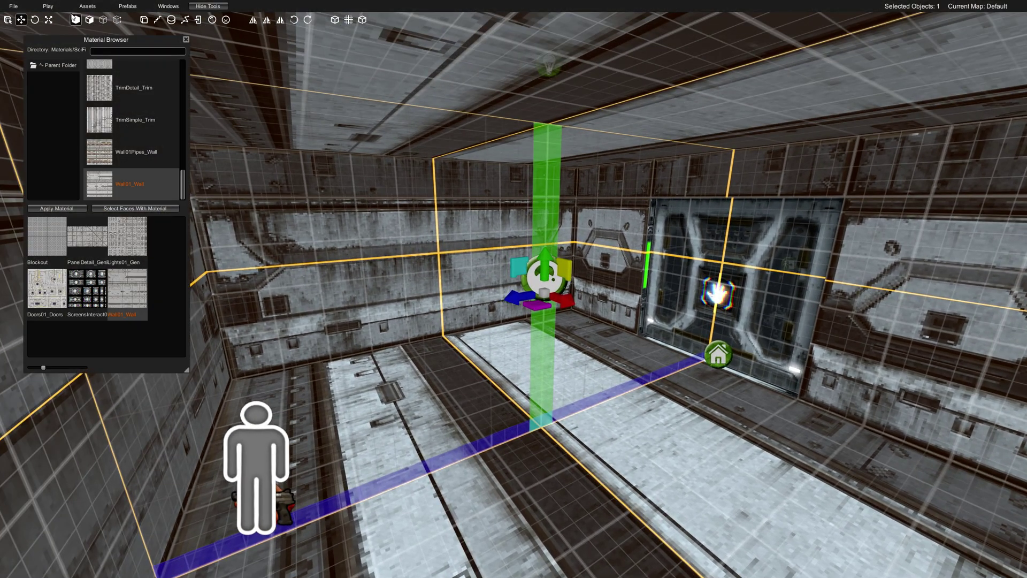
click(90, 20)
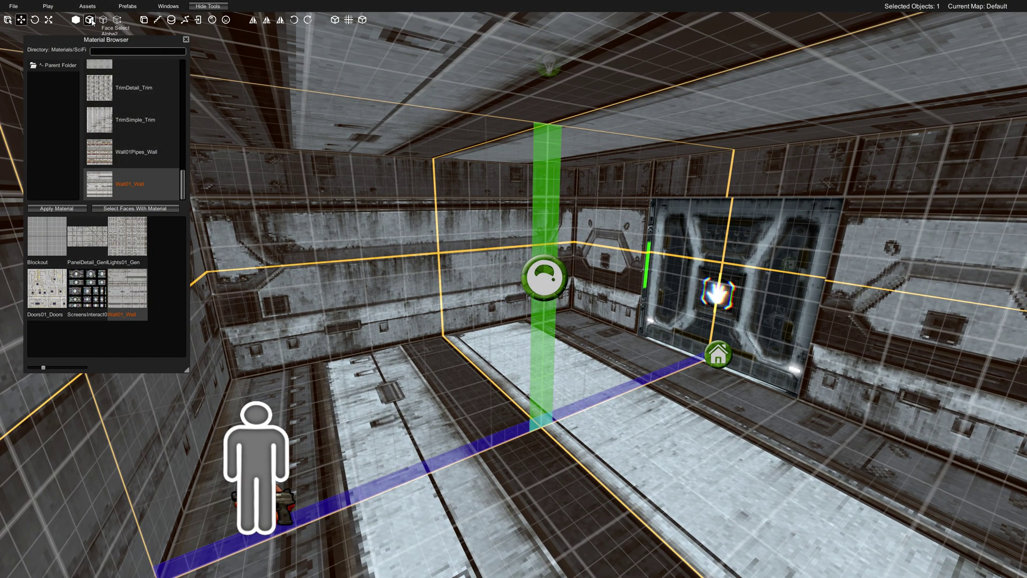
click(477, 117)
shift+click(536, 381)
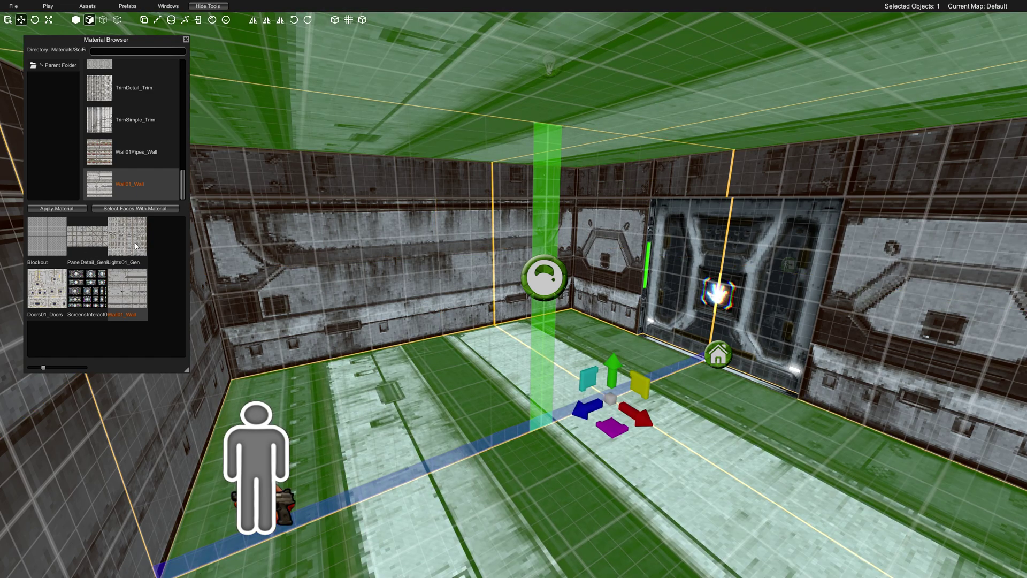
Add SquareTread03_Tile, SquareTread02_Tile and SquareTread01_Tile to the used materials and enlarge the Material Browser window.
drag(184, 182, 184, 163)
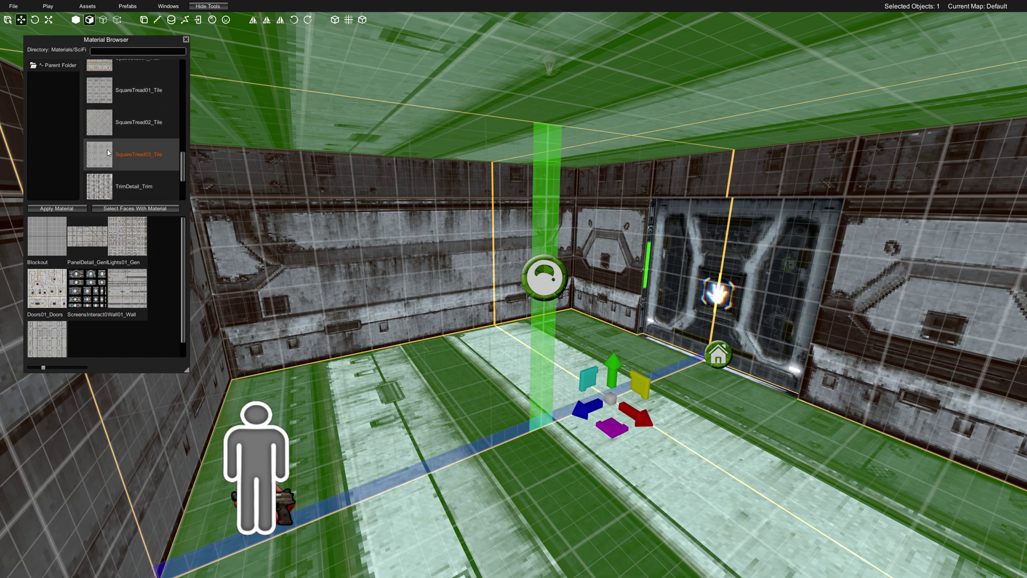
click(131, 90)
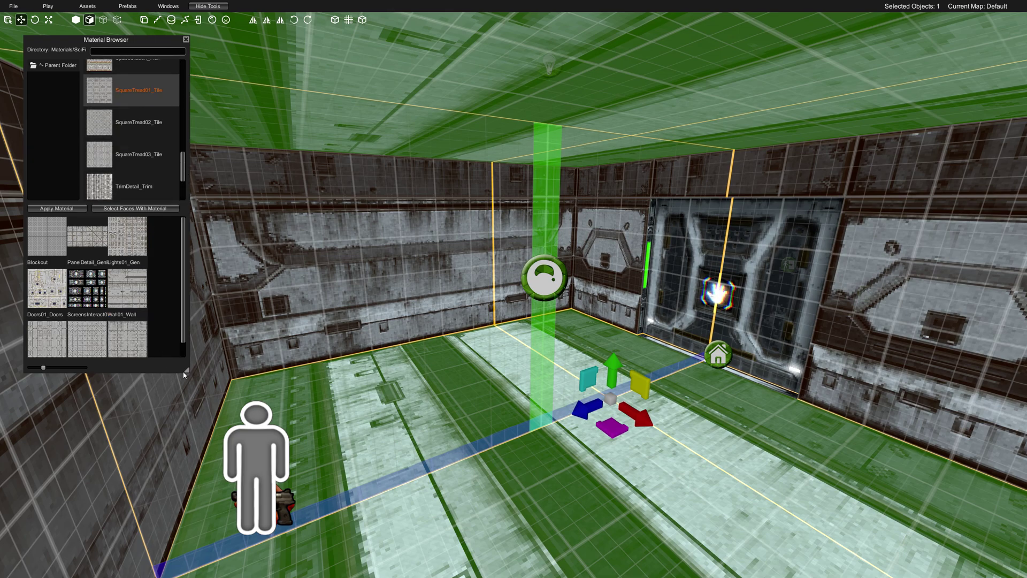
drag(184, 374, 183, 454)
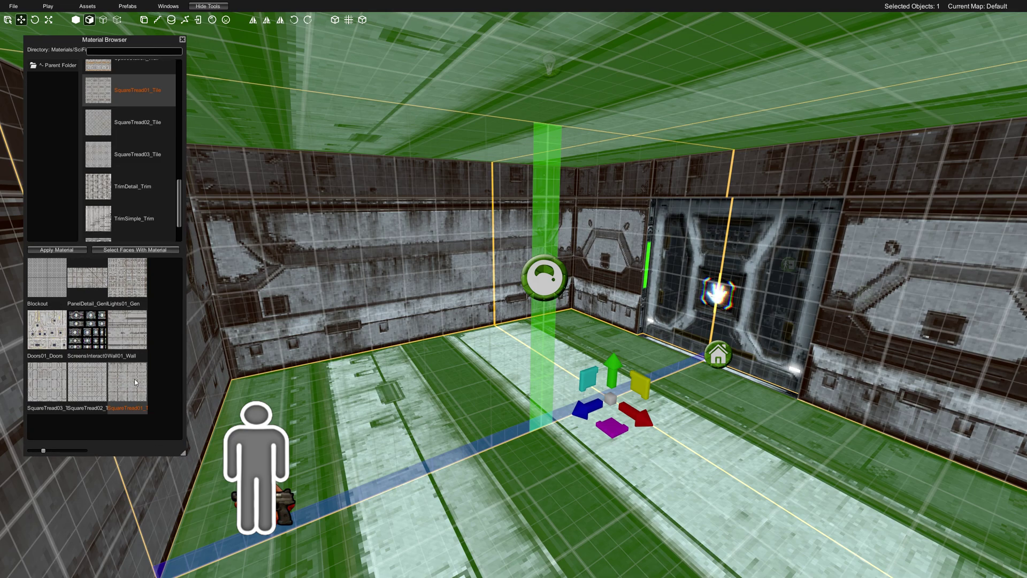
Apply the SquareTread02_Tile material to only the floor face of the first room.
click(89, 380)
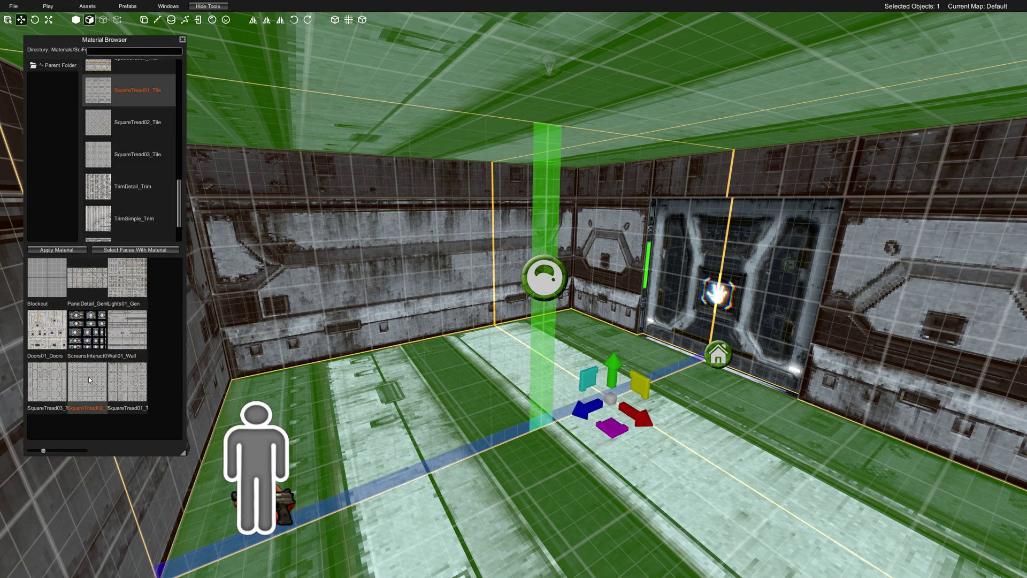
click(389, 425)
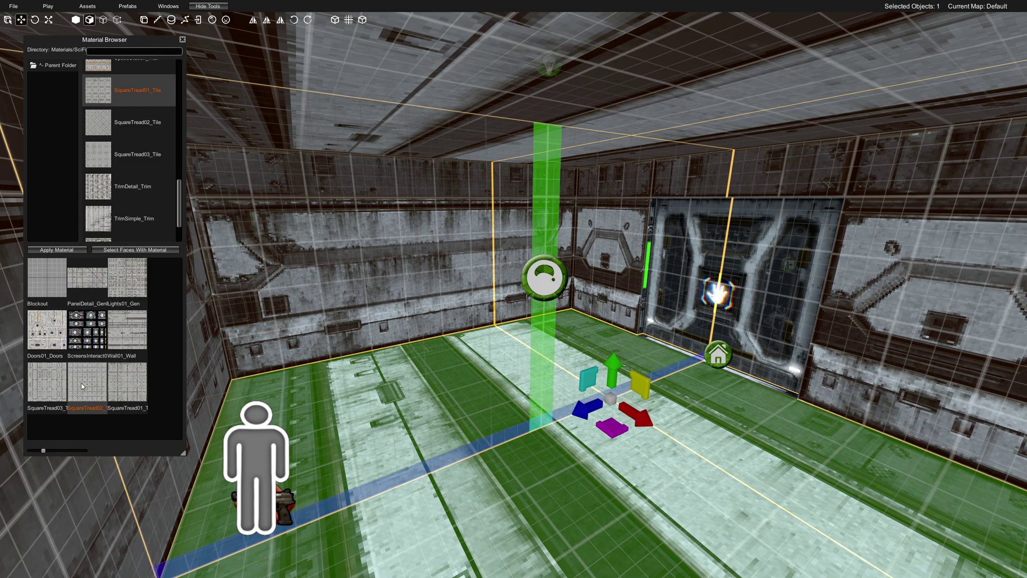
click(64, 250)
Apply the SquareTread01_Tile material to the ceiling face of the first room.
right_drag(431, 367, 481, 230)
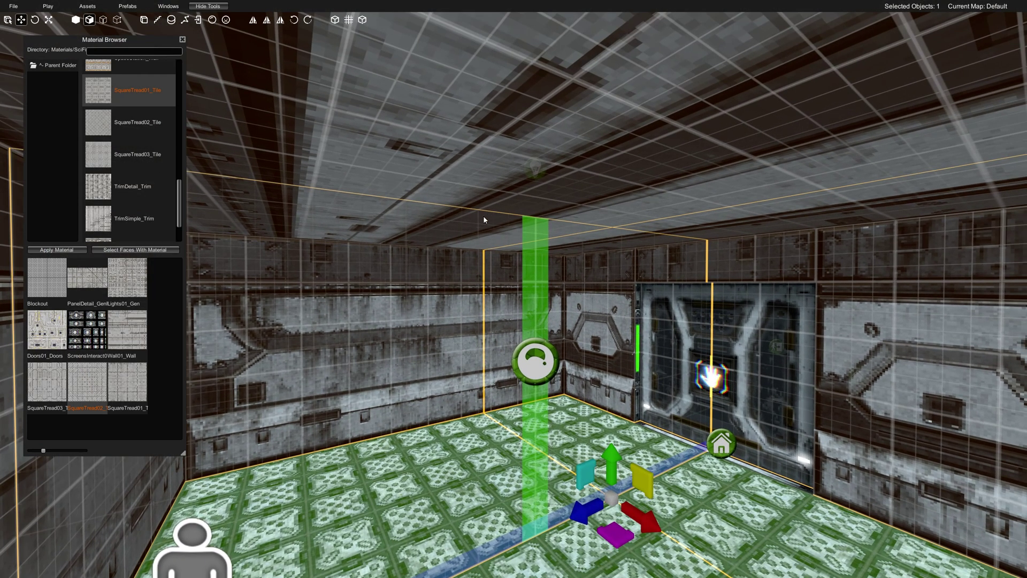
click(485, 217)
click(126, 382)
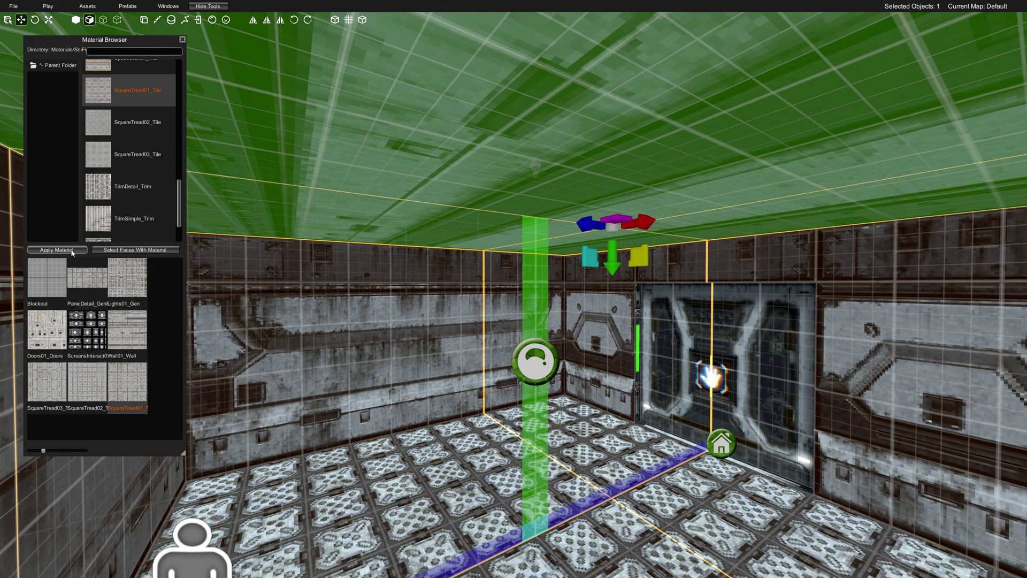
click(57, 250)
Walk through the first room in play mode to check the floor and ceiling materials.
right_drag(407, 268, 406, 374)
key(F5)
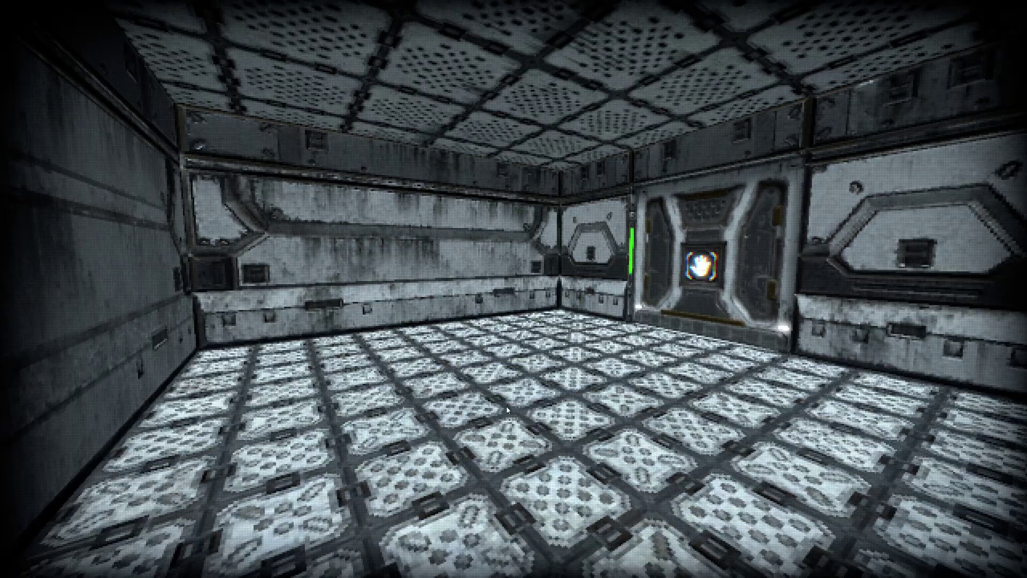
key(d)
key(a)
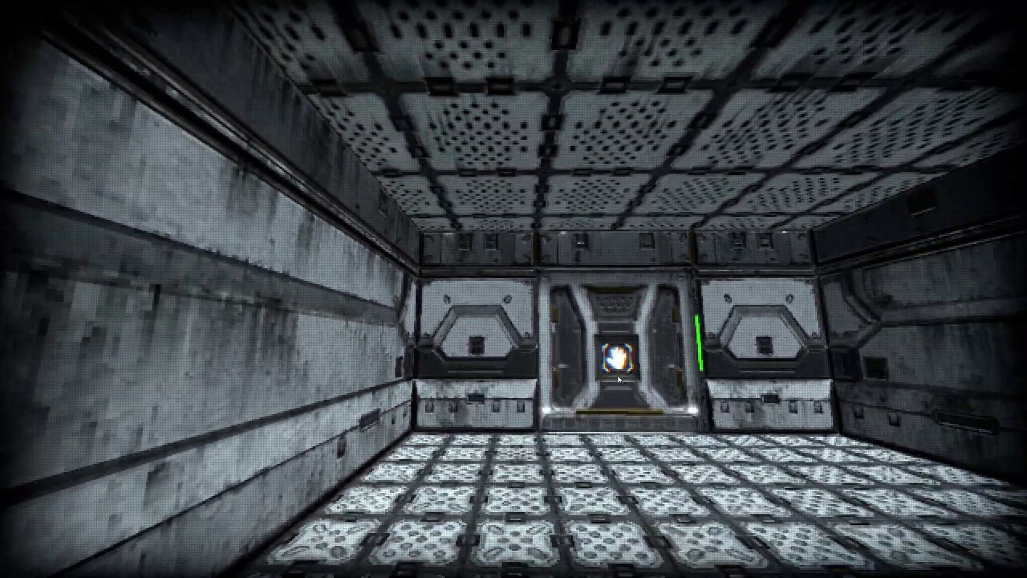
key(d)
key(w)
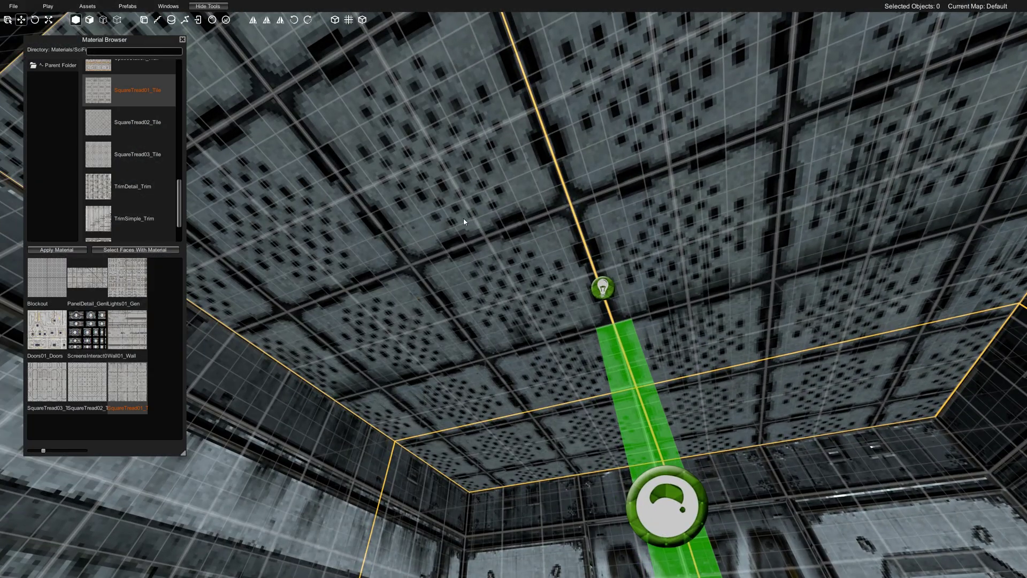
Select the first room's ceiling face and slide its tile texture diagonally across the surface.
click(581, 276)
right_drag(581, 276, 557, 278)
key(2)
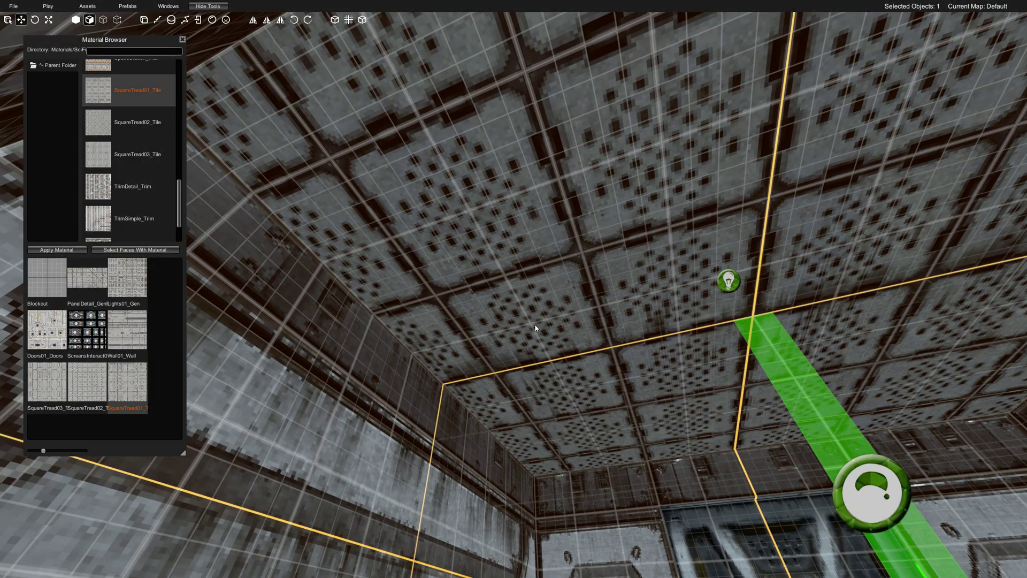
click(492, 274)
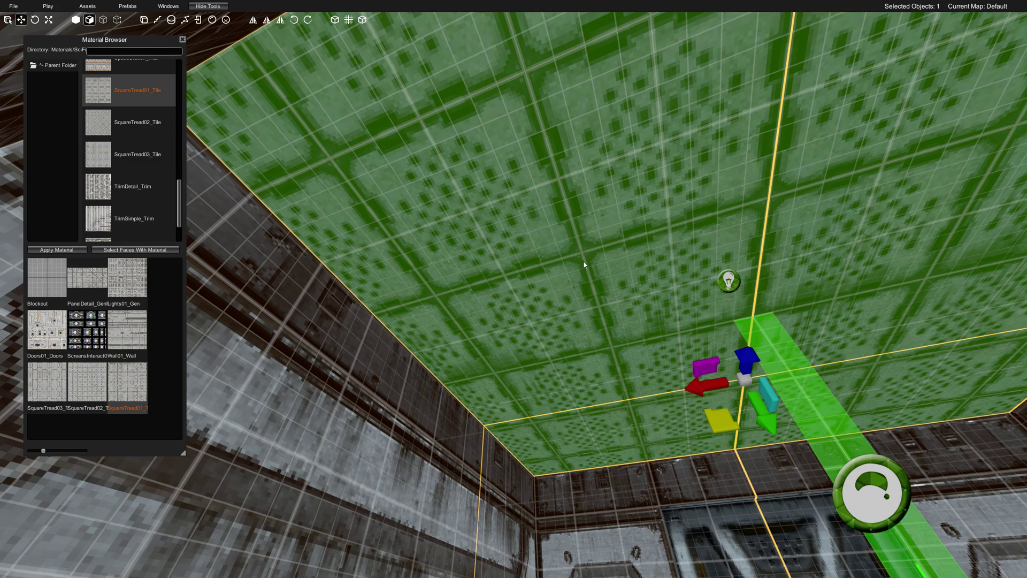
drag(584, 262, 550, 230)
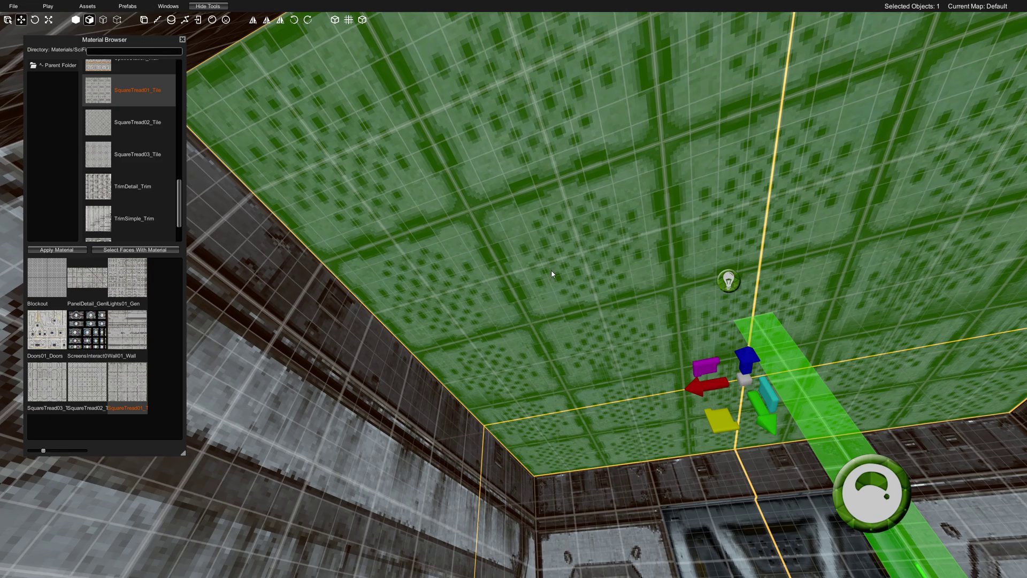
Preview the repositioned ceiling texture in play mode and return to the editor.
right_drag(491, 313, 526, 289)
key(h)
key(h)
click(525, 289)
key(F5)
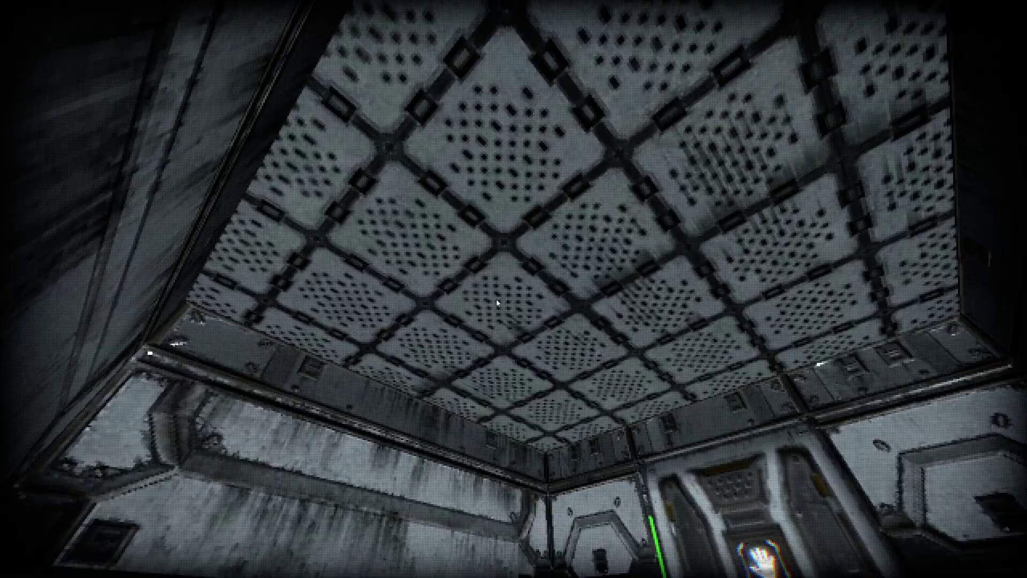
right_drag(485, 328, 548, 297)
key(F5)
Move the first room horizontally away from its door alignment and switch to face selection.
click(635, 338)
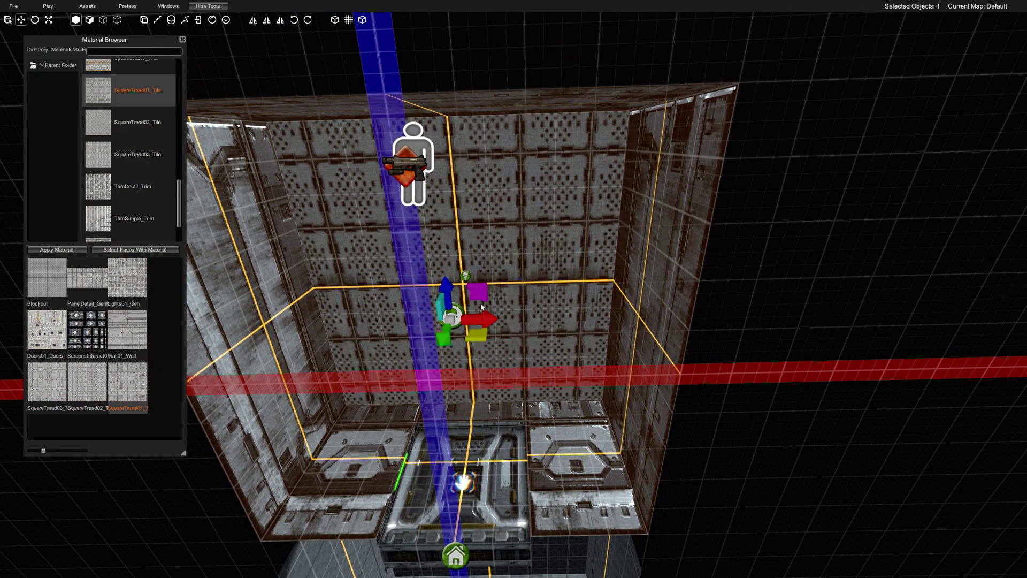
mouse_move(478, 297)
mouse_down()
mouse_move(518, 268)
mouse_move(518, 240)
mouse_move(503, 267)
mouse_move(519, 258)
mouse_up()
key(2)
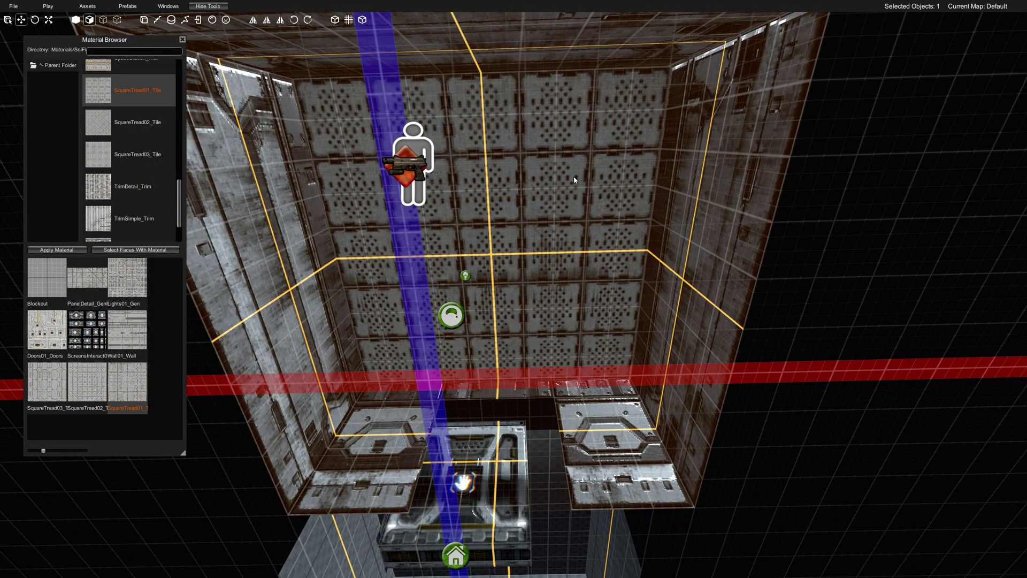
Select the first room's ceiling face and set its face mapping type to Locked.
click(574, 188)
key(p)
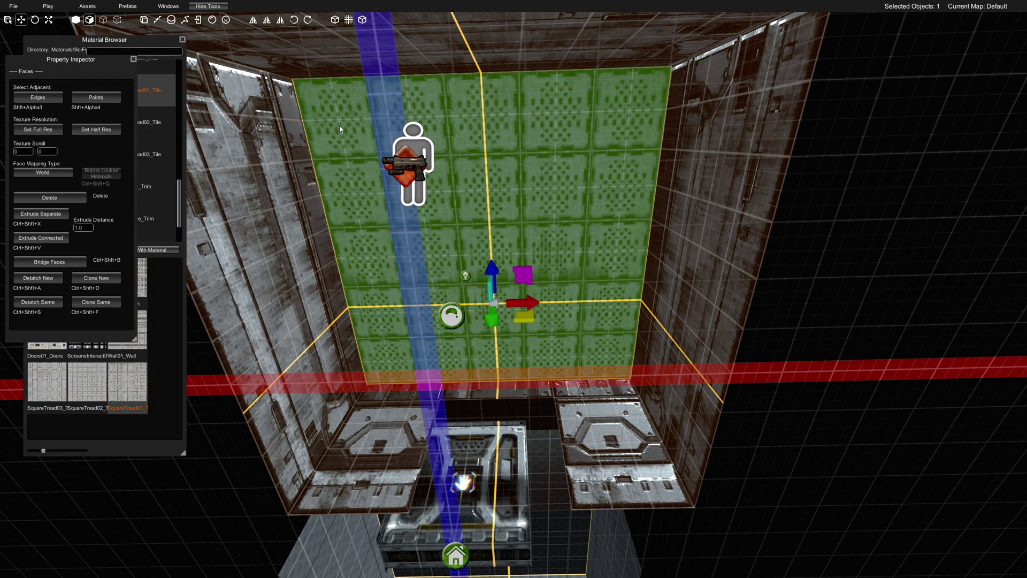
click(181, 40)
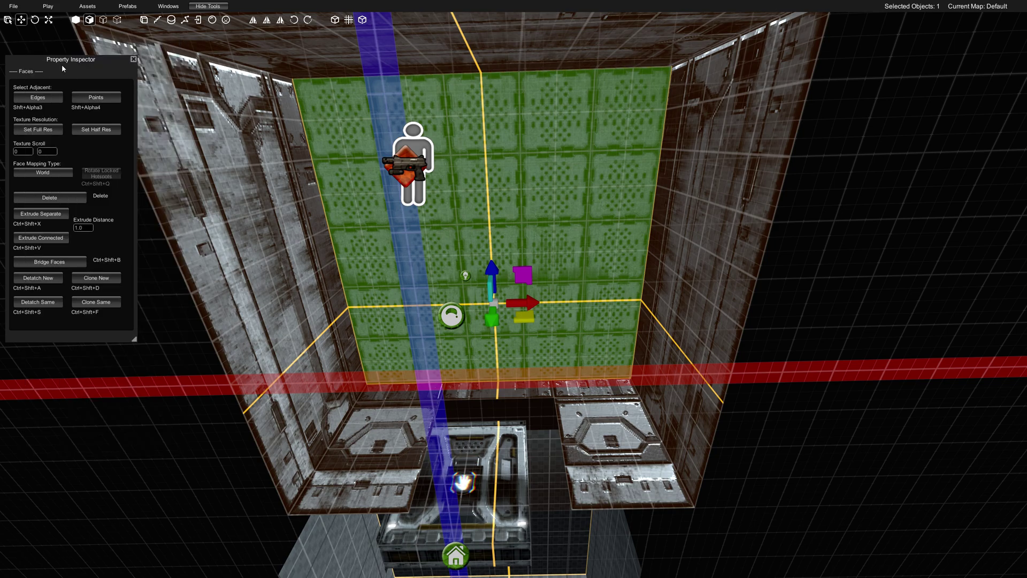
drag(62, 67, 67, 62)
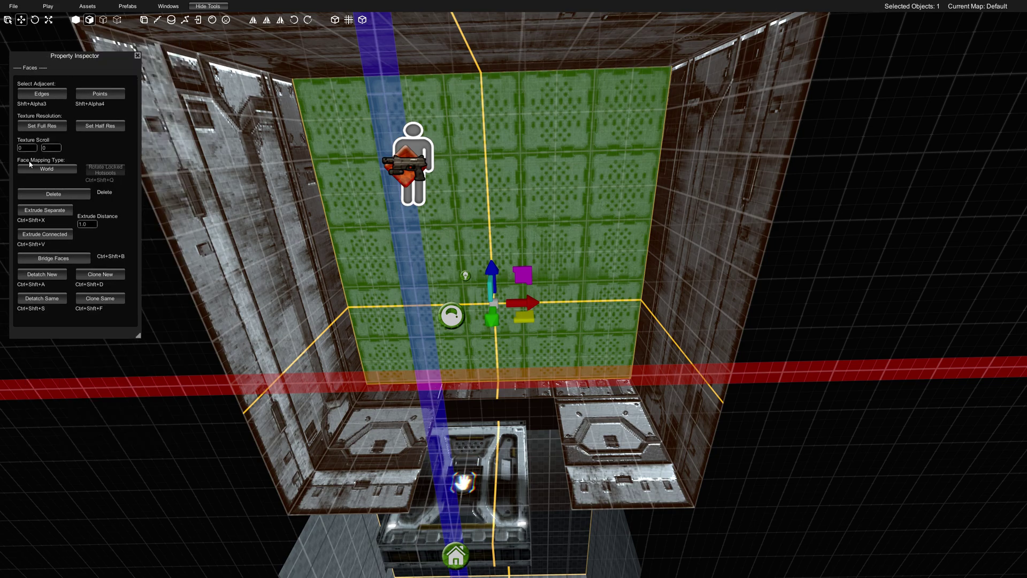
click(58, 168)
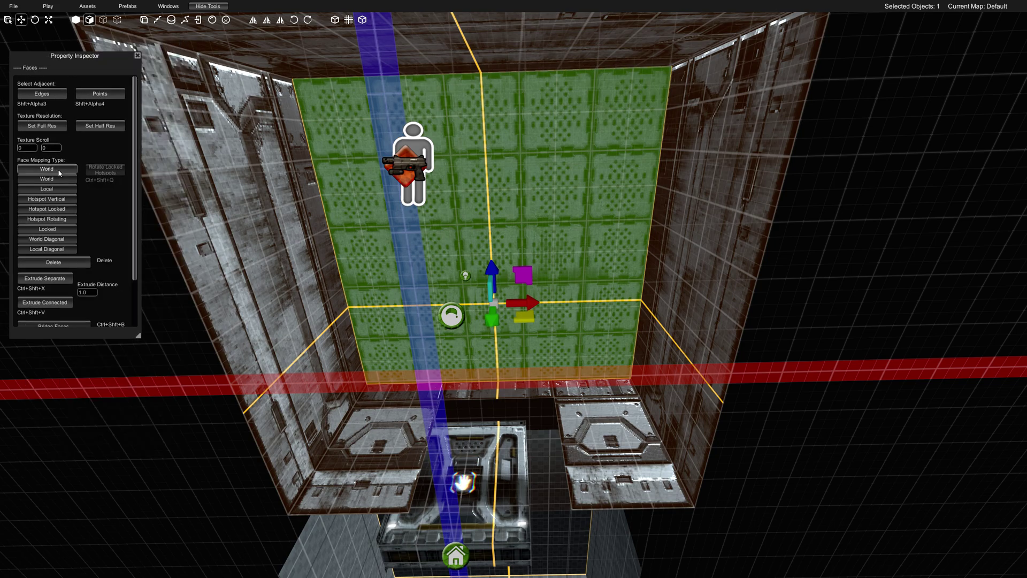
click(47, 232)
Move the whole first room horizontally back into alignment with its door.
right_drag(361, 243, 384, 249)
key(1)
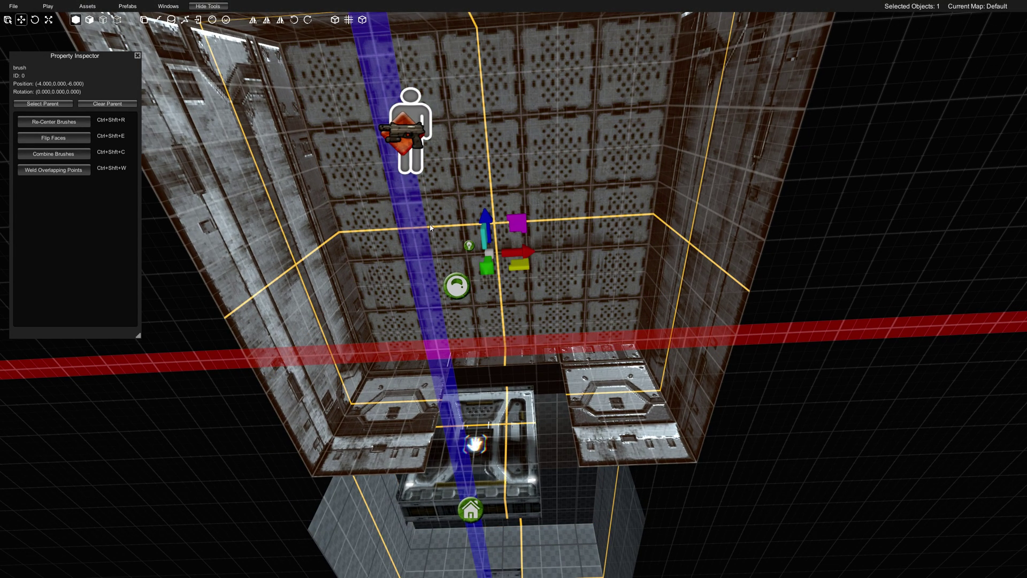
right_drag(557, 296, 559, 229)
mouse_move(505, 230)
mouse_down()
mouse_move(463, 252)
mouse_move(463, 270)
mouse_up()
key(w)
mouse_move(577, 299)
right_down()
mouse_move(562, 482)
mouse_move(518, 499)
mouse_move(426, 381)
mouse_move(529, 421)
mouse_move(535, 454)
mouse_move(509, 298)
right_up()
Try World Diagonal face mapping on the first room's floor face and return it to World mapping.
key(2)
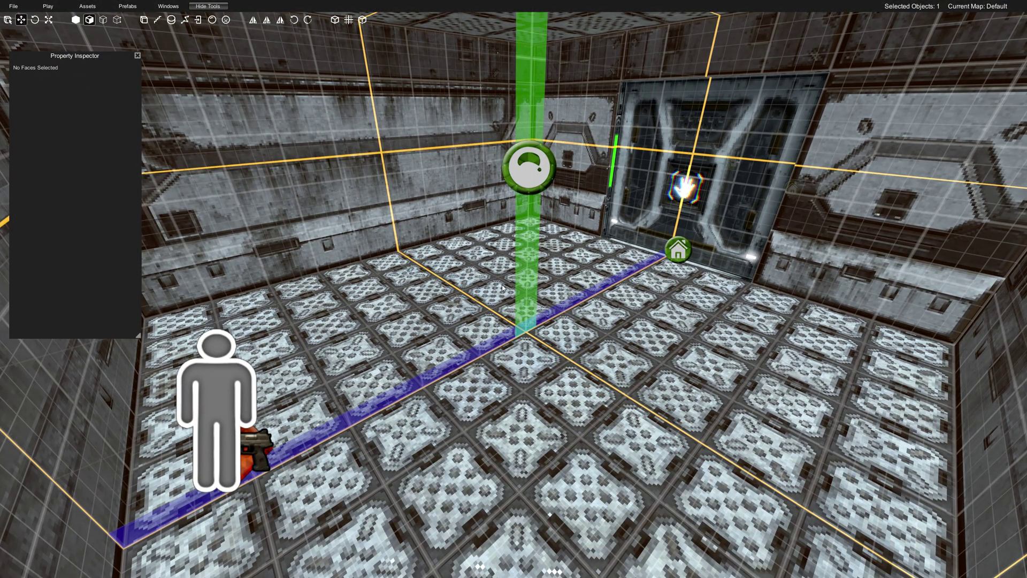
click(502, 299)
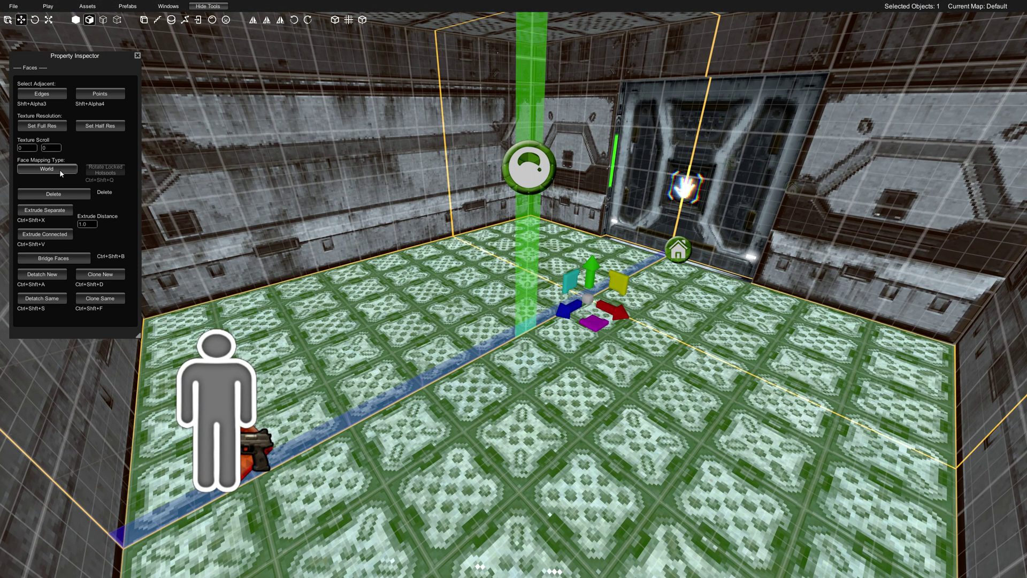
drag(104, 60, 113, 51)
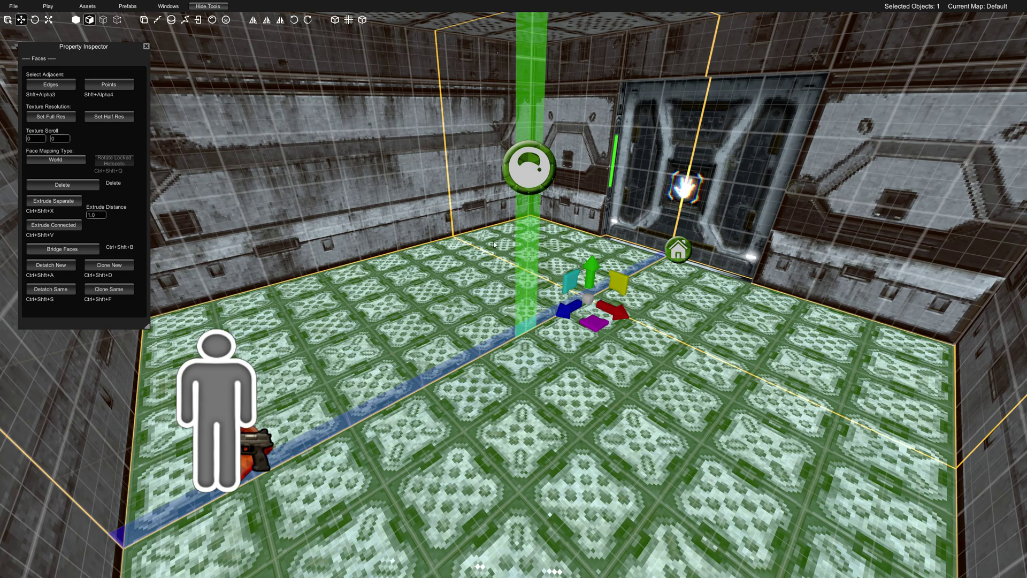
key(w)
right_drag(499, 250, 508, 240)
key(s)
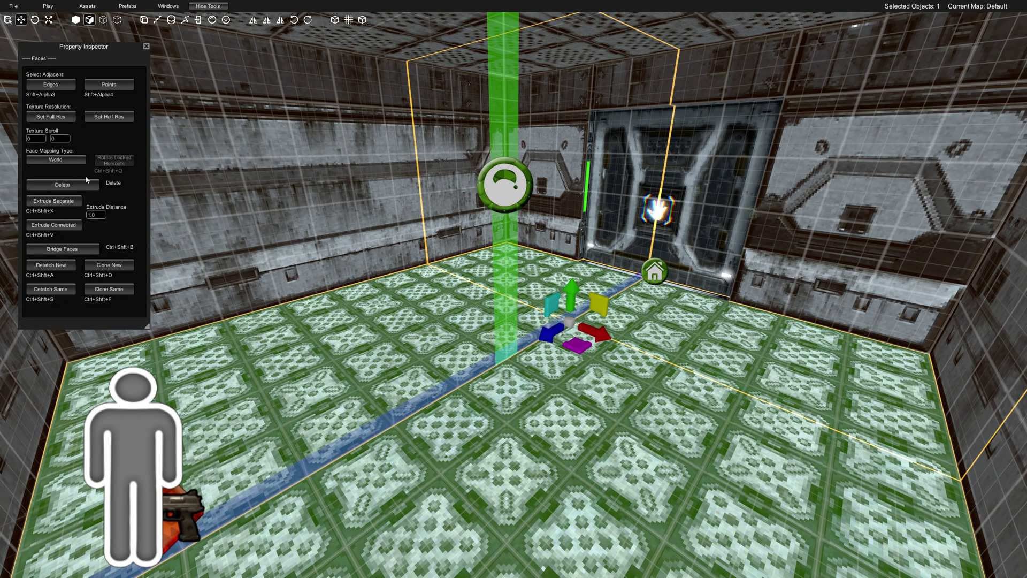
click(75, 161)
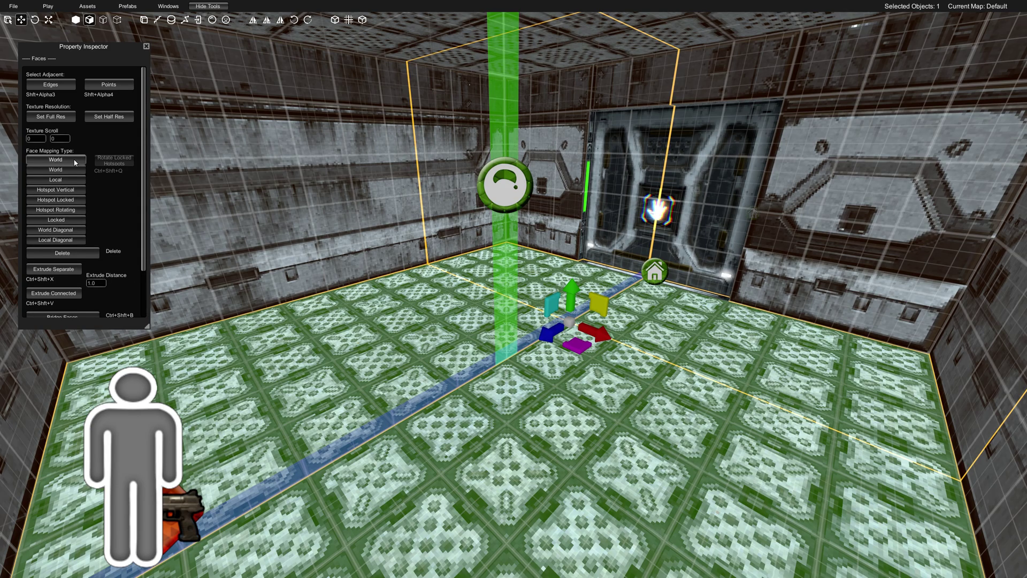
click(55, 231)
key(s)
right_drag(487, 374, 487, 373)
key(w)
key(s)
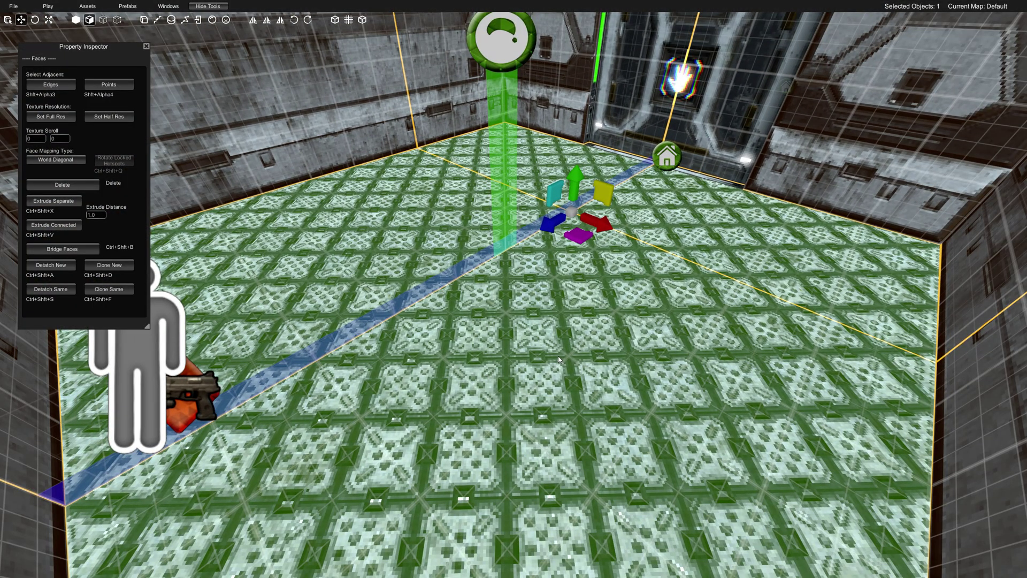
click(63, 160)
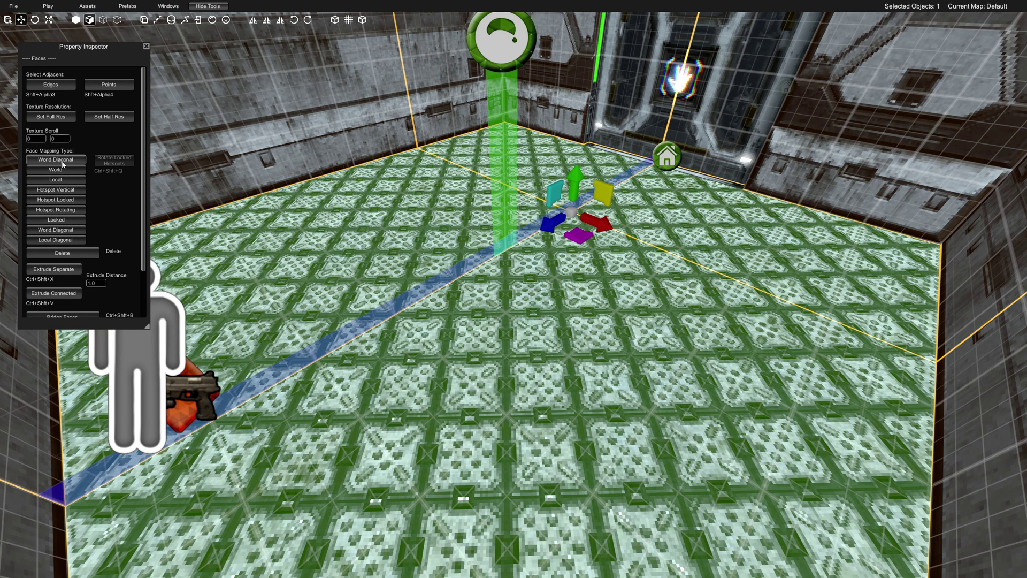
click(66, 170)
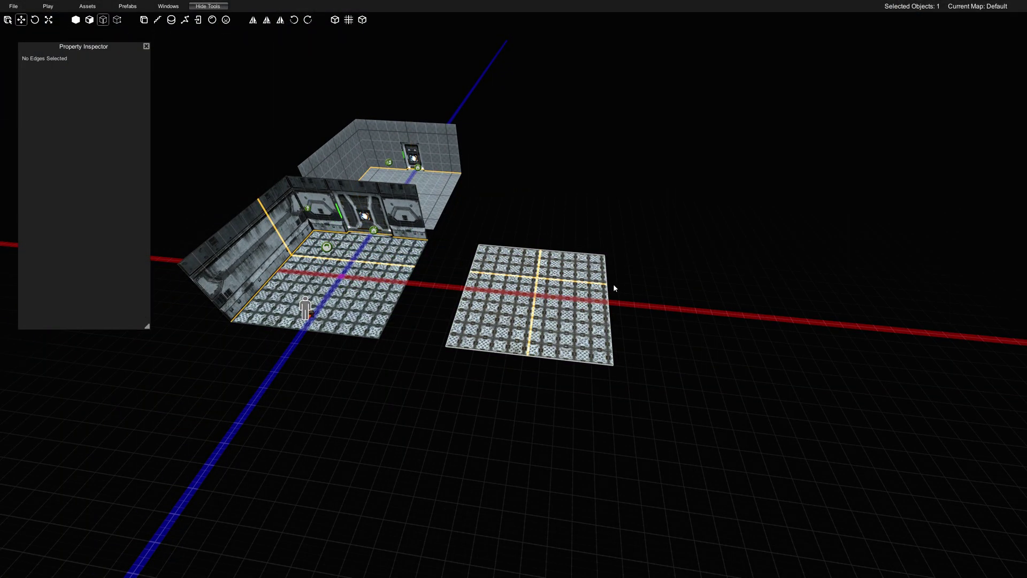
Stretch the separate floor-tiled test surface into a long strip by moving its outer edge away from the room.
click(610, 292)
right_drag(610, 292, 590, 320)
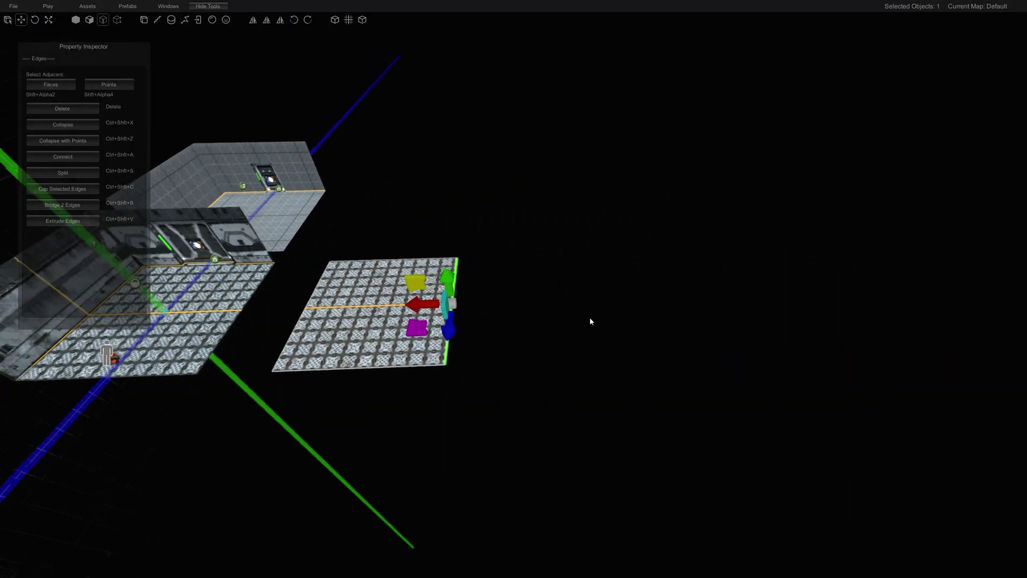
key(d)
drag(479, 303, 493, 305)
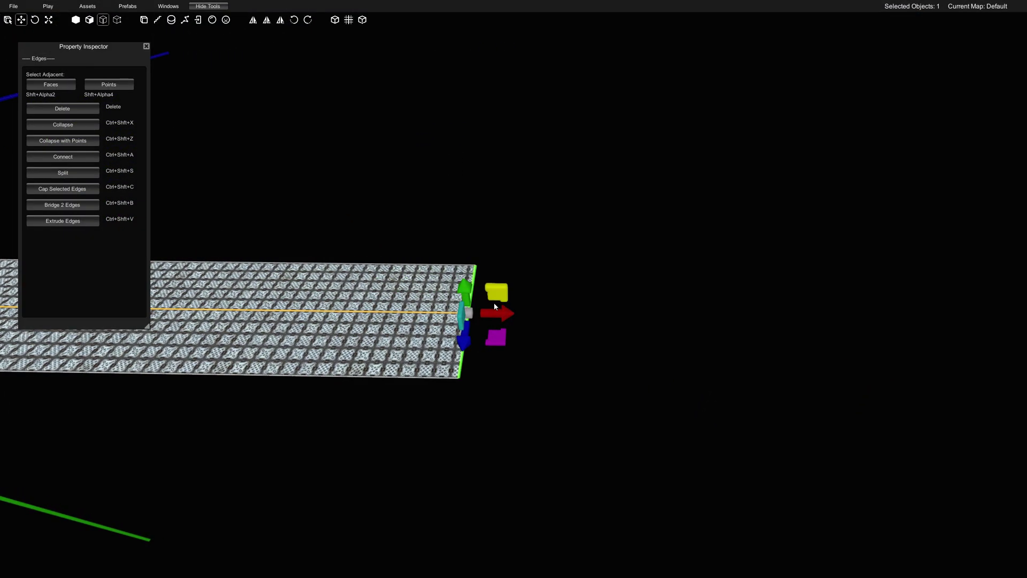
key(w)
mouse_move(493, 305)
right_down()
mouse_move(349, 284)
mouse_move(464, 303)
mouse_move(402, 259)
right_up()
Resize the separate test surface by selecting one of its side edges and moving it toward the room.
key(1)
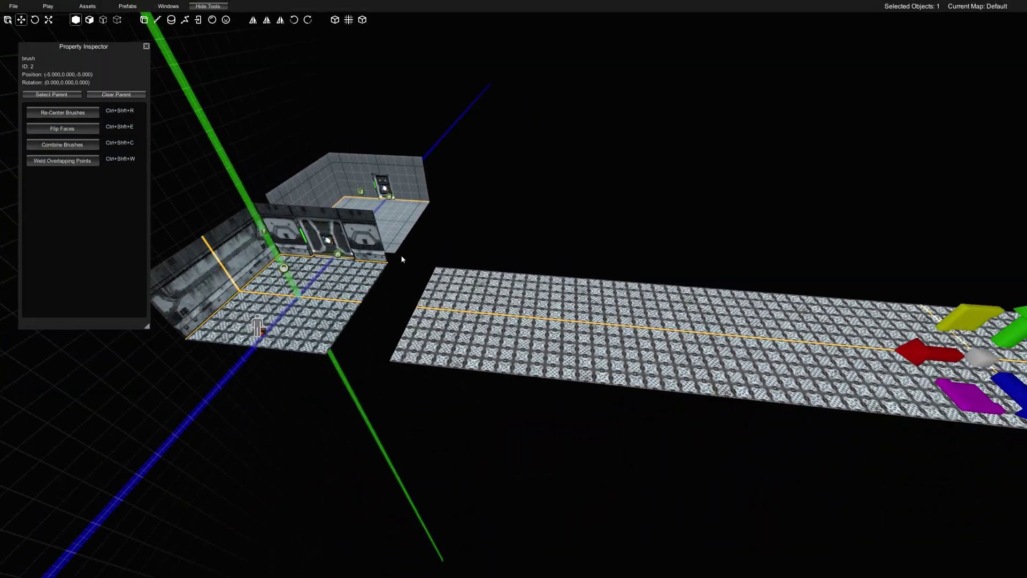
key(f)
key(w)
mouse_move(493, 344)
right_down()
mouse_move(600, 326)
mouse_move(594, 348)
right_up()
key(3)
click(749, 211)
drag(738, 220, 244, 412)
mouse_move(244, 412)
right_down()
mouse_move(214, 429)
mouse_move(304, 454)
mouse_move(417, 431)
right_up()
key(w)
key(s)
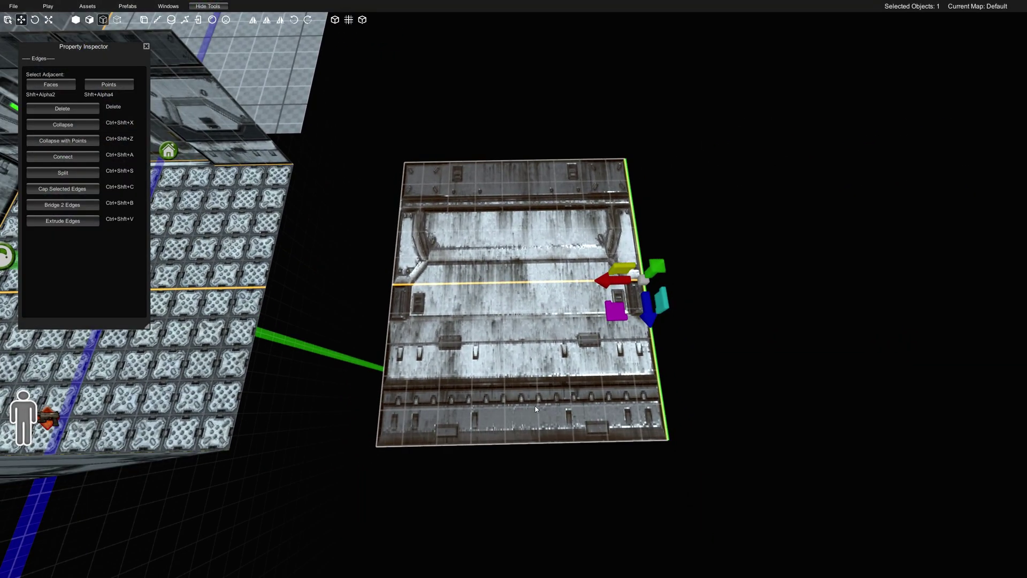
Reshape the wall-textured test surface by moving its side edge and corner points.
drag(614, 315, 659, 301)
key(4)
drag(447, 124, 610, 165)
key(3)
drag(700, 270, 593, 283)
Delete the wall-textured test surface beside the first room.
key(1)
key(Delete)
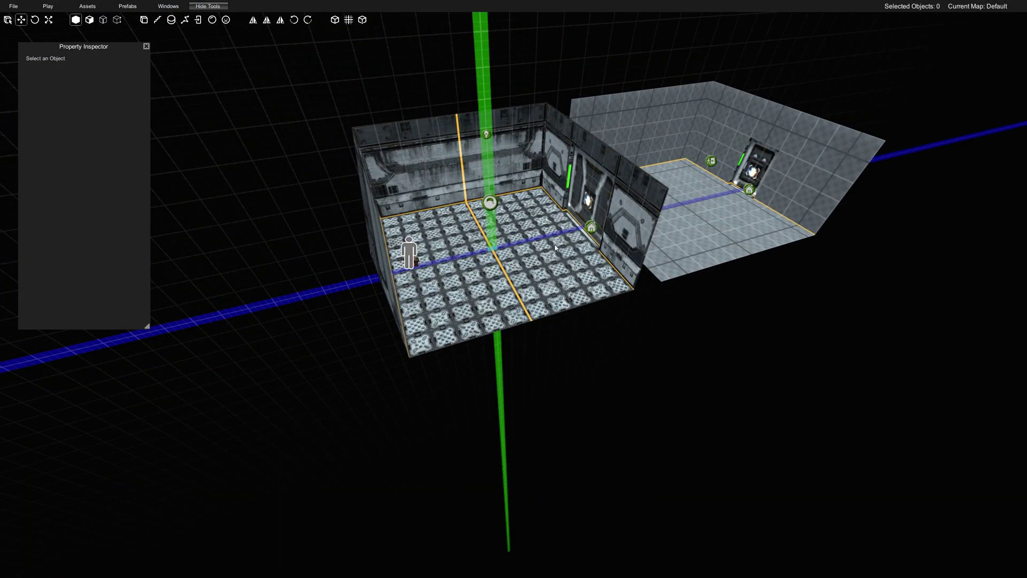
scroll(641, 232, up, 6)
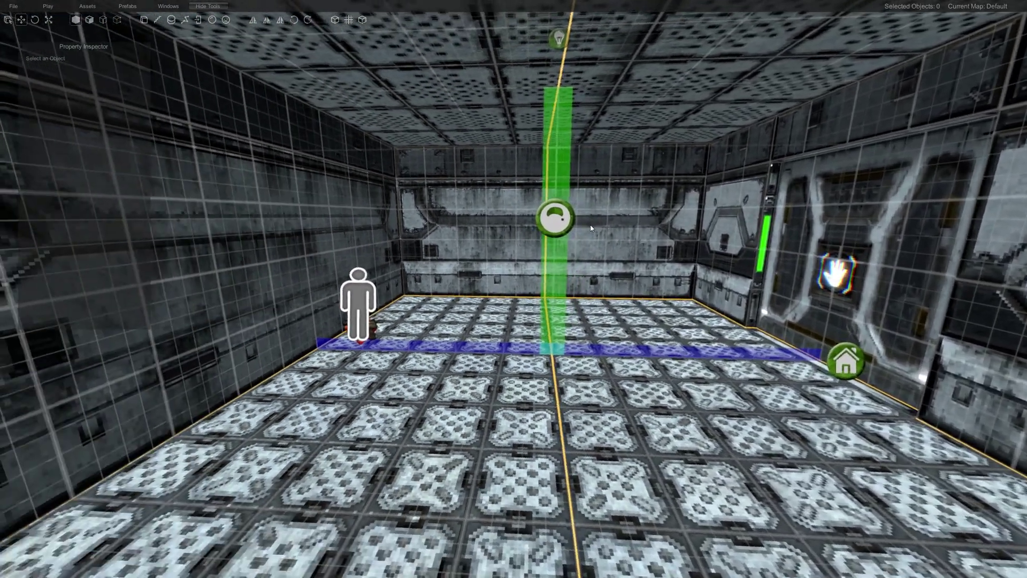
Select the first room, close its property inspector and open an enlarged color palette.
click(460, 226)
click(146, 47)
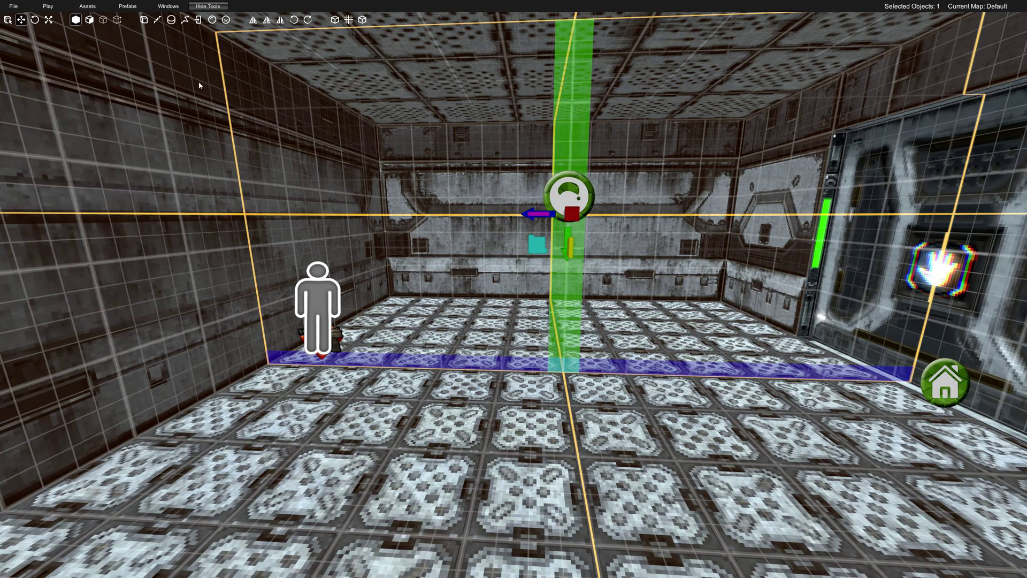
mouse_move(199, 85)
right_down()
mouse_move(388, 133)
mouse_move(178, 165)
mouse_move(197, 150)
right_up()
click(89, 3)
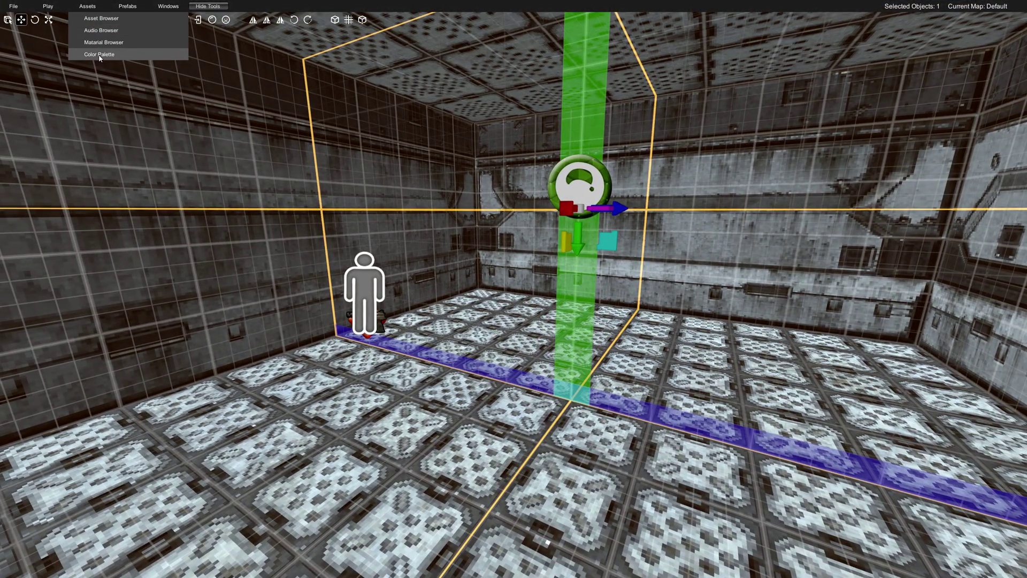
click(97, 57)
drag(172, 261, 173, 406)
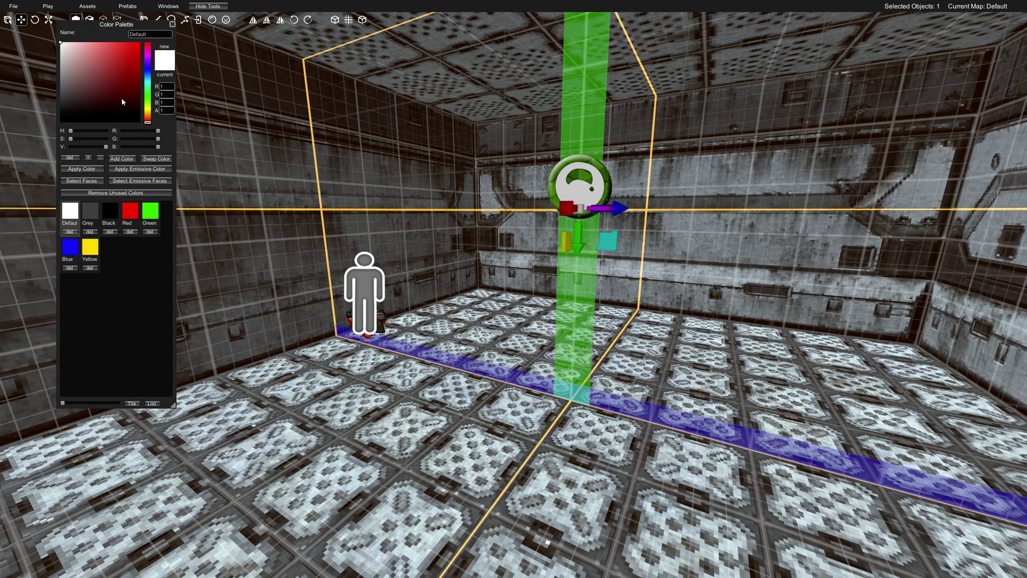
drag(106, 29, 64, 46)
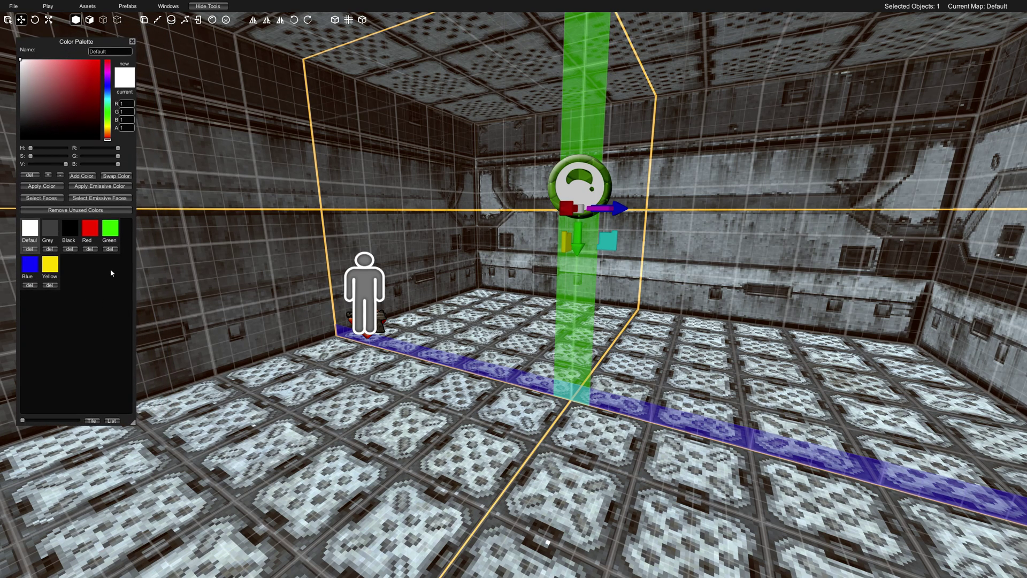
Apply the palette's Red color to the entire first room.
middle_drag(284, 290, 397, 281)
scroll(397, 281, down, 2)
scroll(398, 281, up, 1)
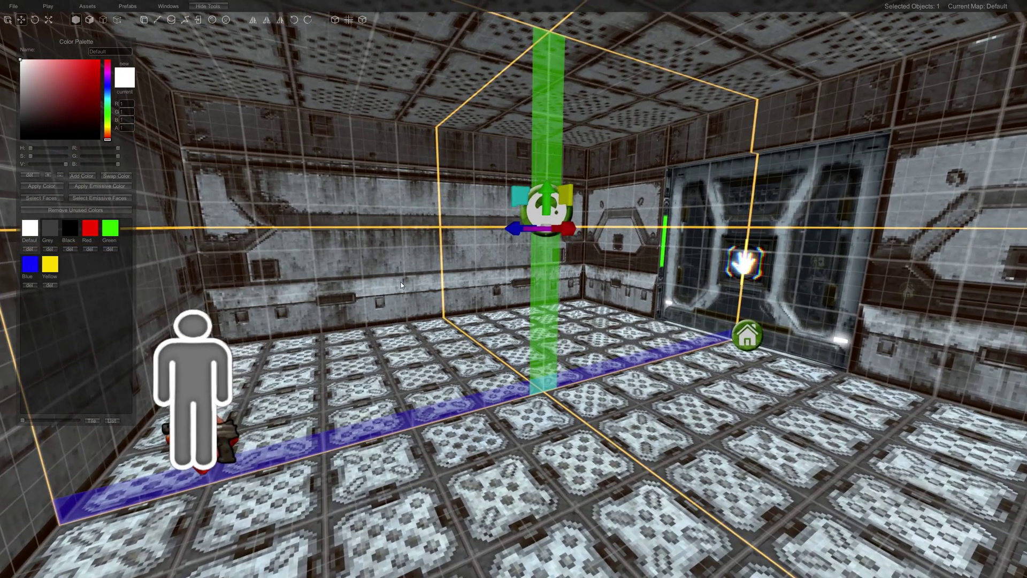
right_drag(238, 220, 233, 222)
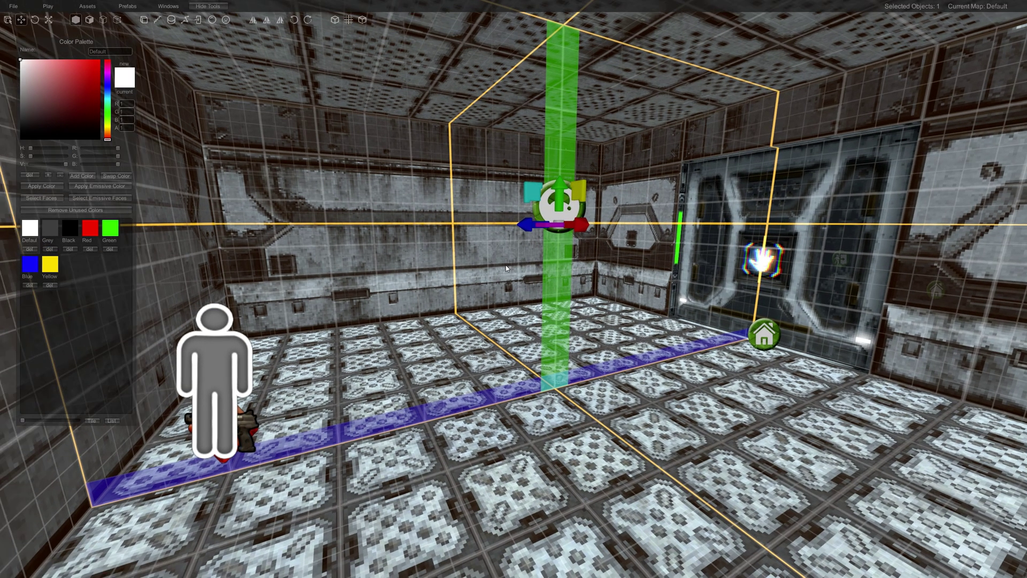
click(90, 228)
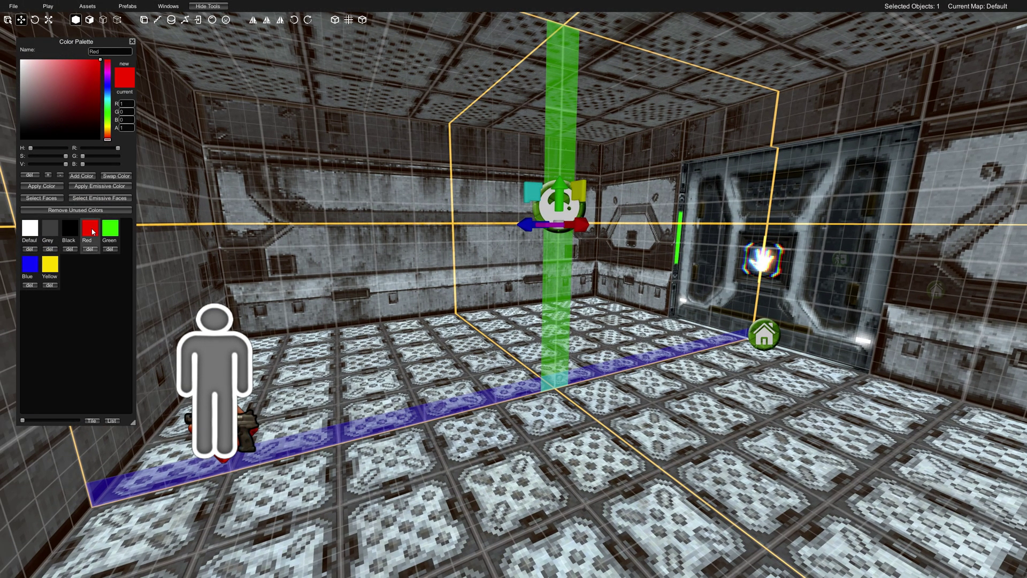
click(47, 186)
right_drag(234, 238, 851, 250)
middle_drag(850, 250, 492, 290)
scroll(556, 343, down, 5)
key(1)
scroll(567, 329, up, 6)
scroll(491, 290, down, 1)
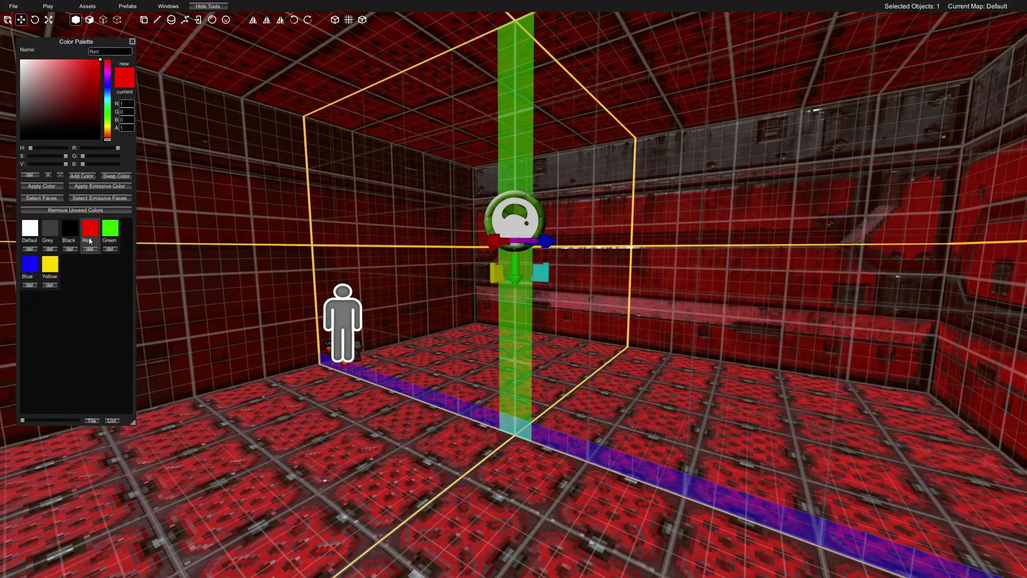
Select the wall faces beside and above the first room's door and apply the palette's Green color to them.
right_drag(457, 289, 660, 284)
key(w)
key(s)
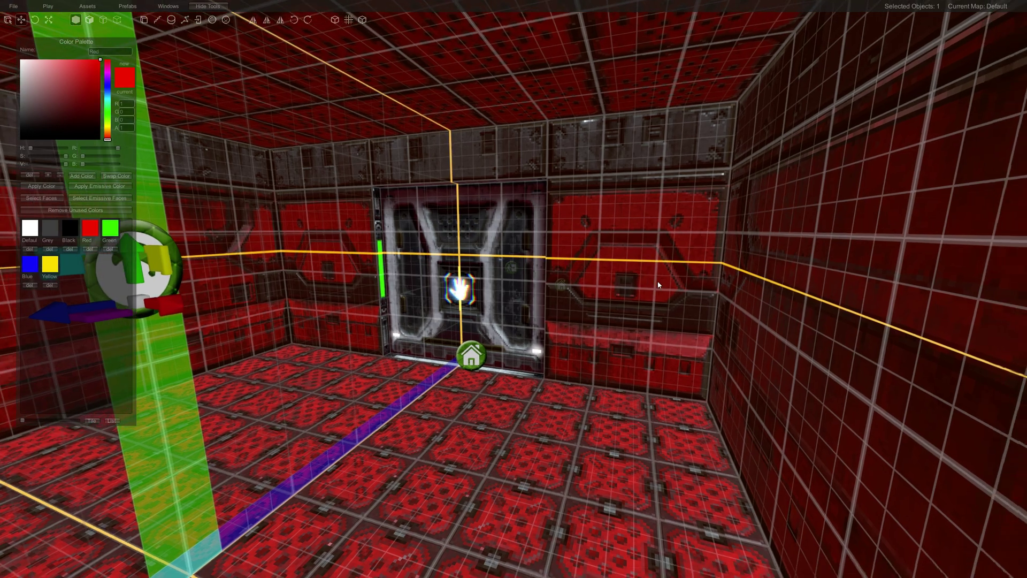
click(89, 21)
click(316, 206)
shift+click(482, 164)
shift+click(589, 206)
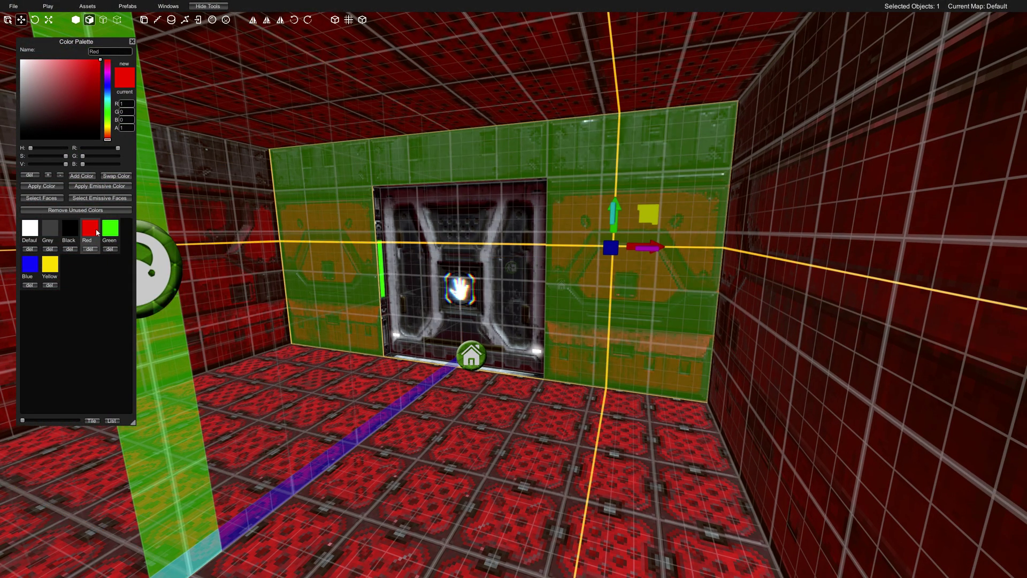
click(115, 230)
click(42, 186)
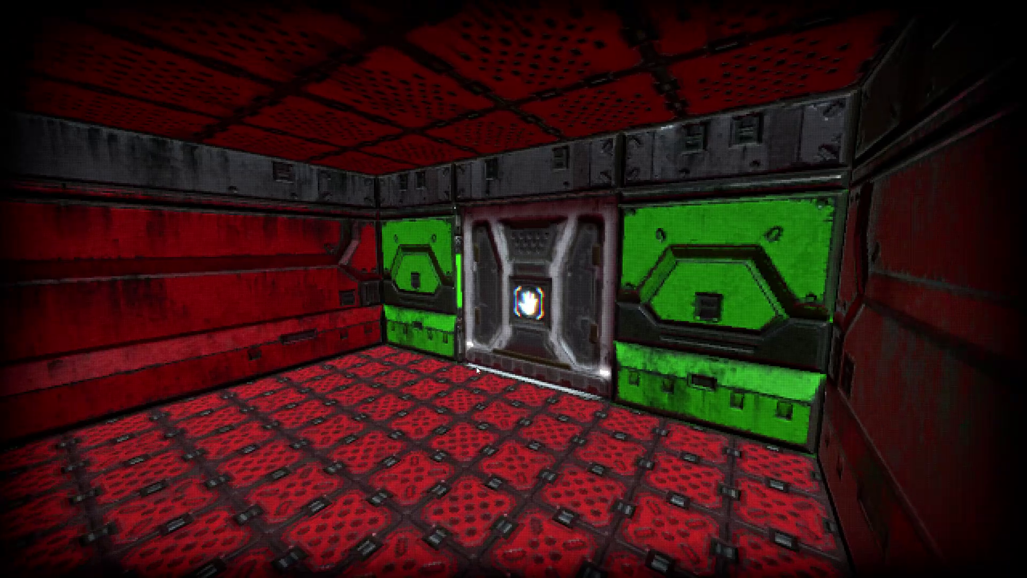
Walk through the red and green room in play mode, return to the editor and select the room.
key(d)
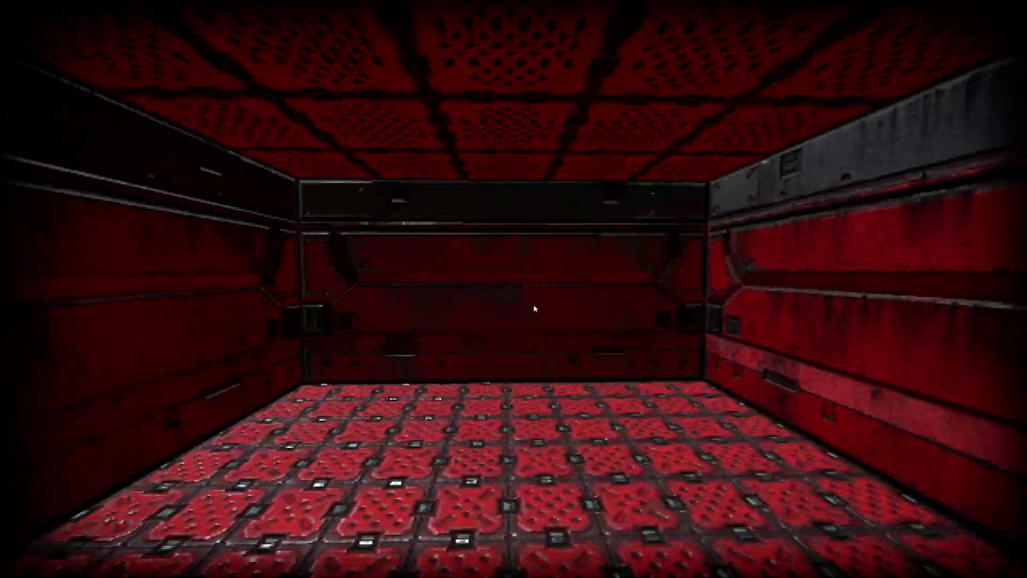
key(s)
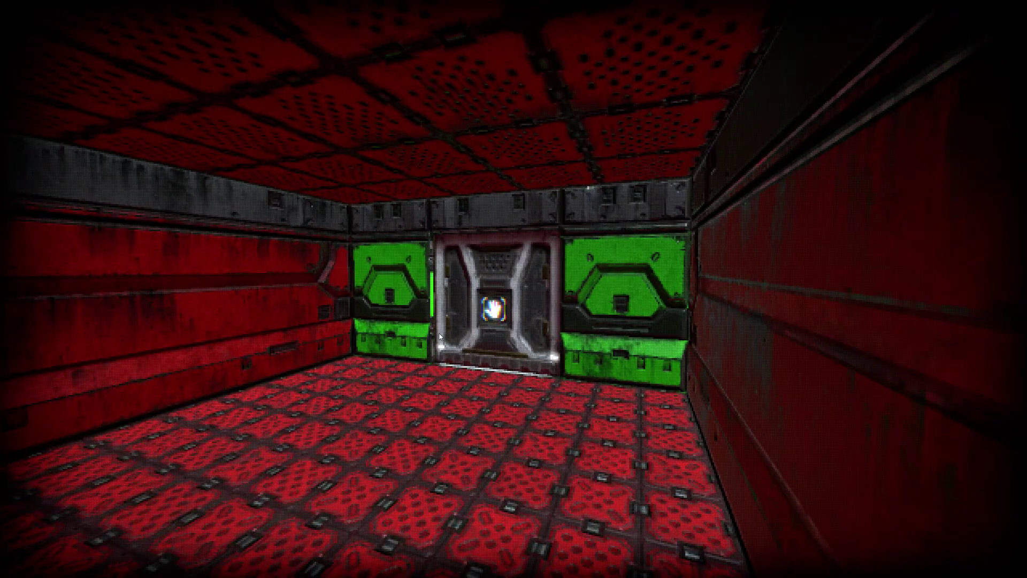
key(w)
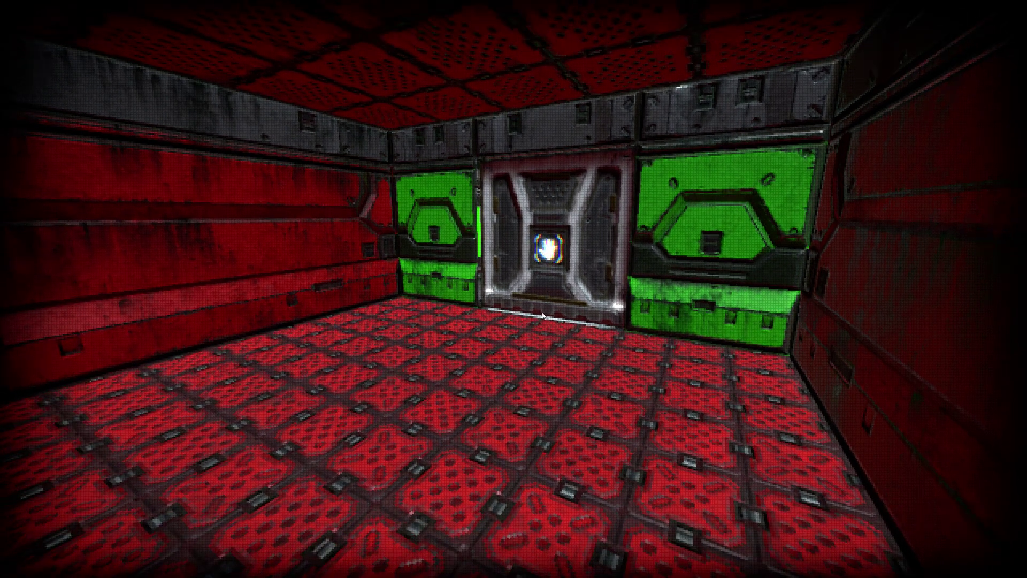
key(s)
key(w)
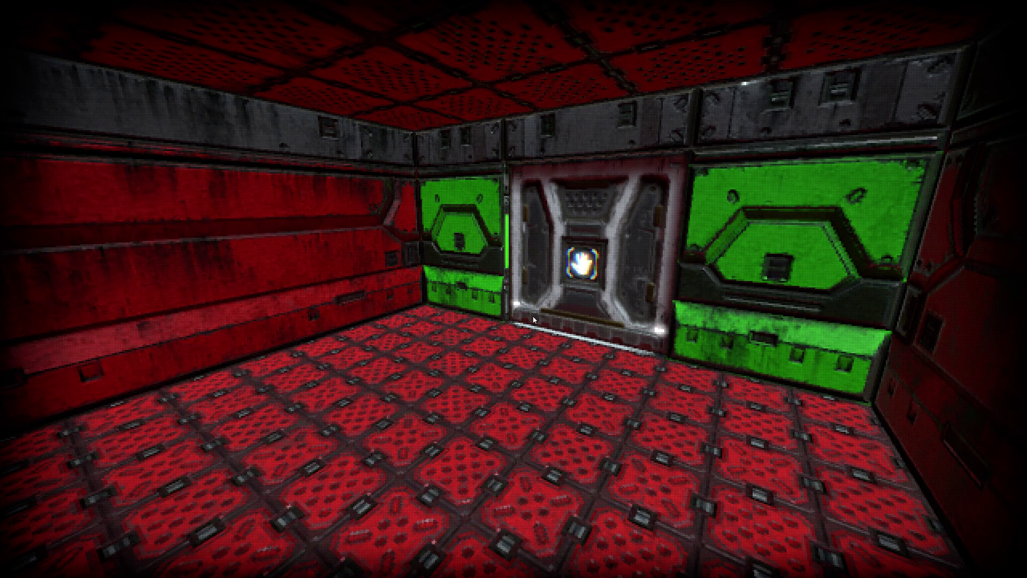
key(Tab)
click(587, 329)
key(d)
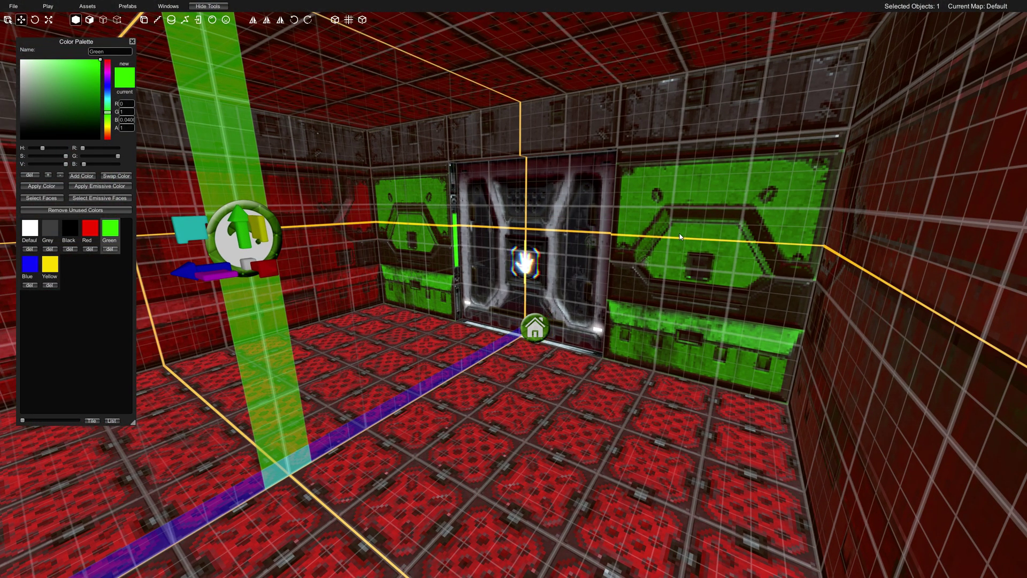
Darken the palette's Green color to a G value of 0.495 and swap it into the existing swatch.
right_drag(648, 287, 578, 292)
drag(70, 43, 62, 43)
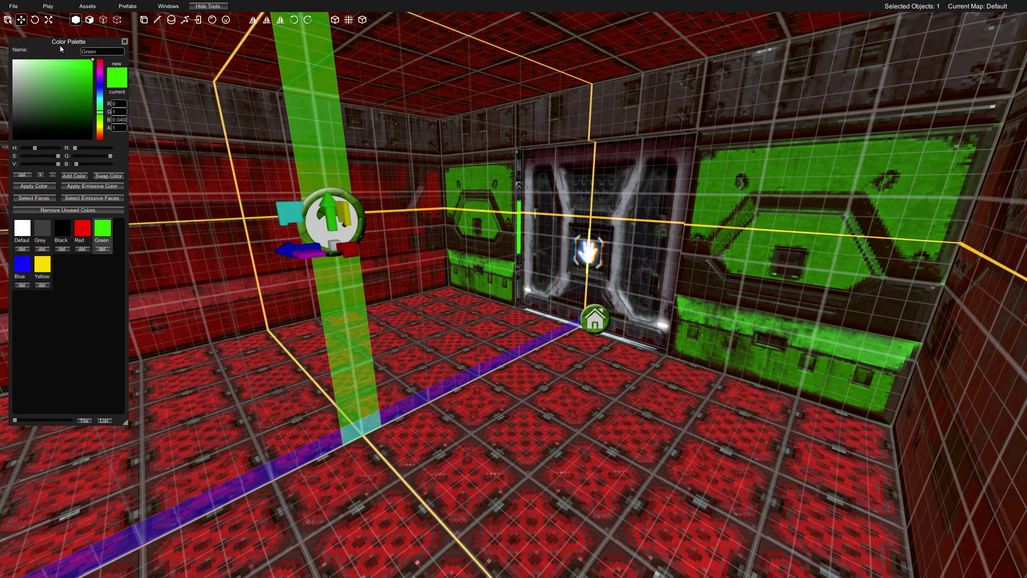
mouse_move(482, 157)
right_down()
mouse_move(438, 140)
mouse_move(488, 157)
right_up()
key(s)
key(a)
key(e)
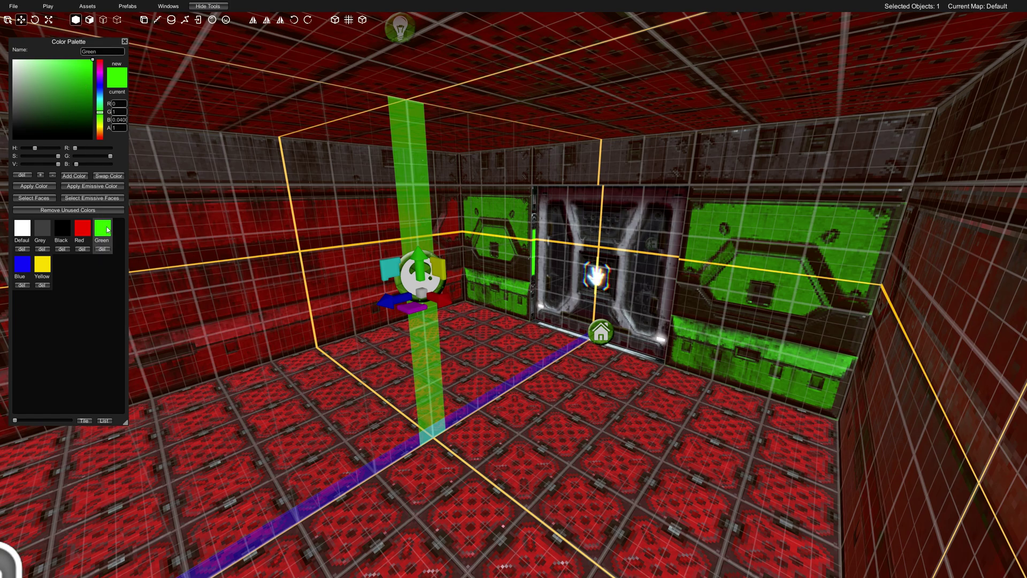
click(87, 230)
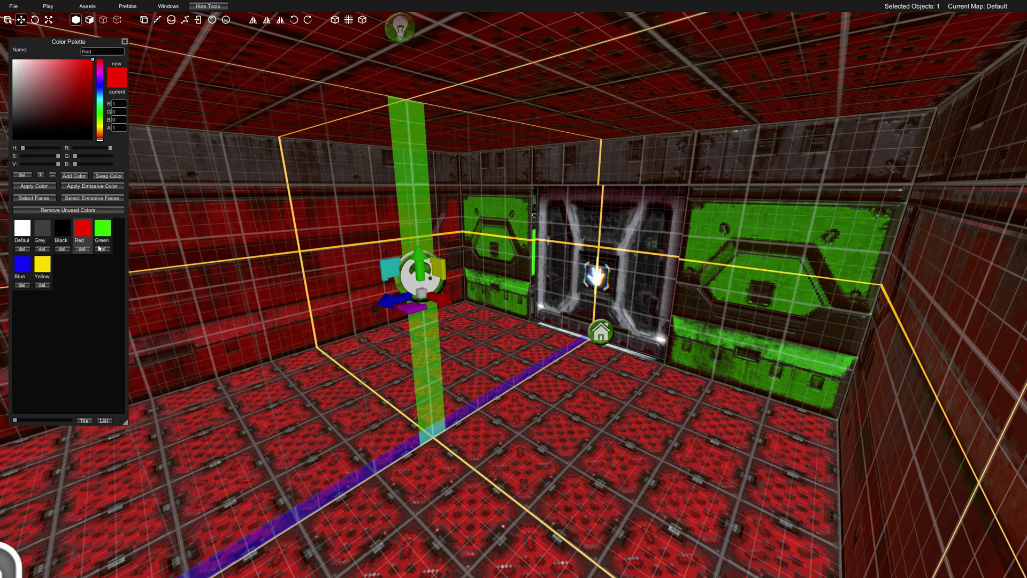
click(103, 229)
drag(89, 73, 96, 106)
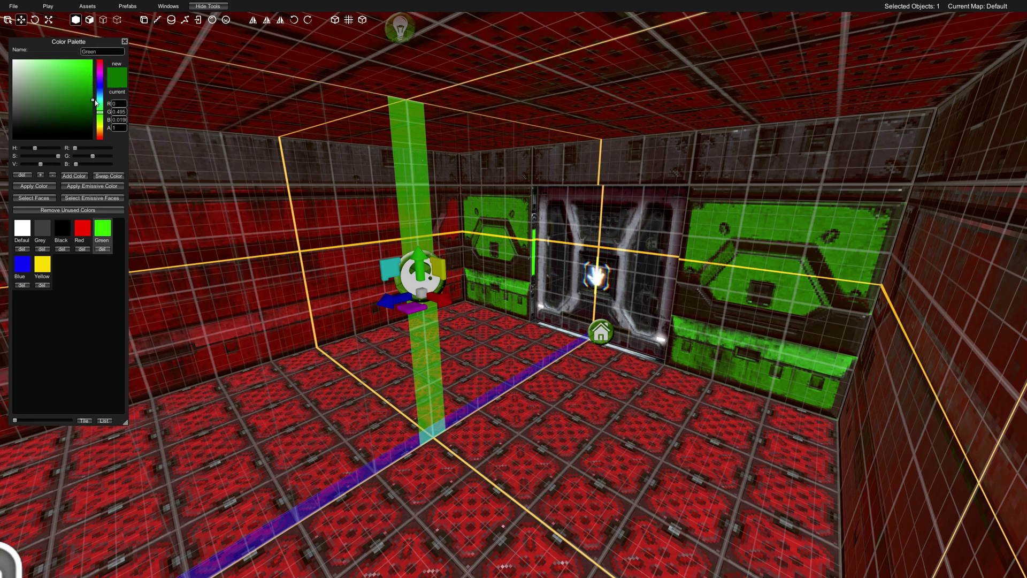
click(111, 178)
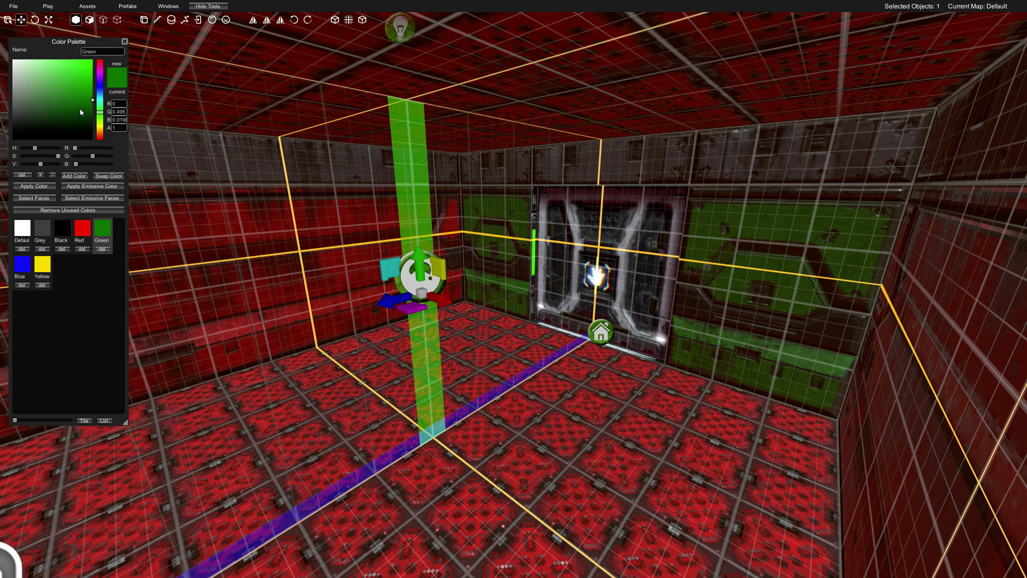
Try swapping the Green swatch for a dark purple color named purple, and undo both swatch changes.
drag(100, 97, 102, 84)
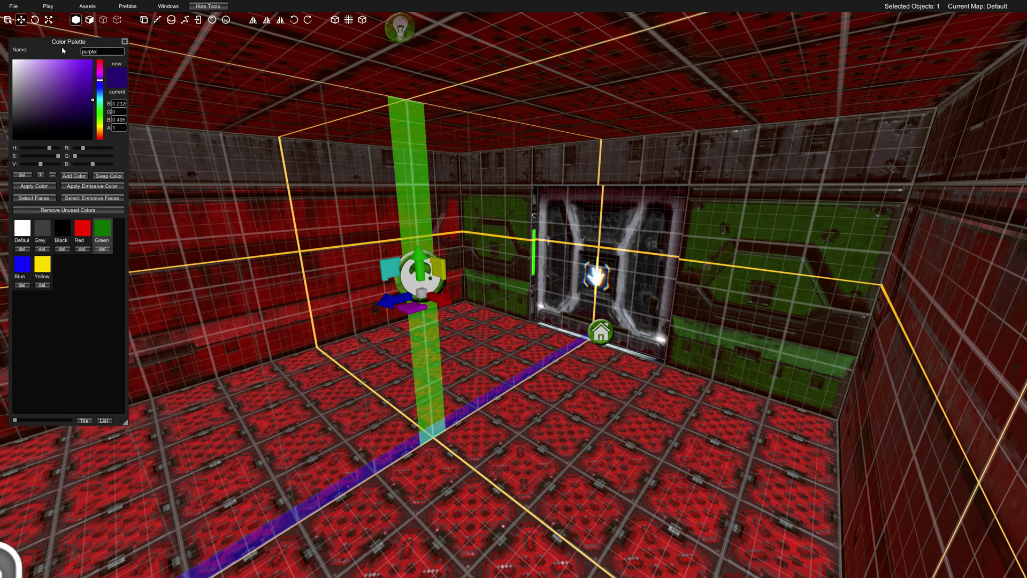
click(108, 176)
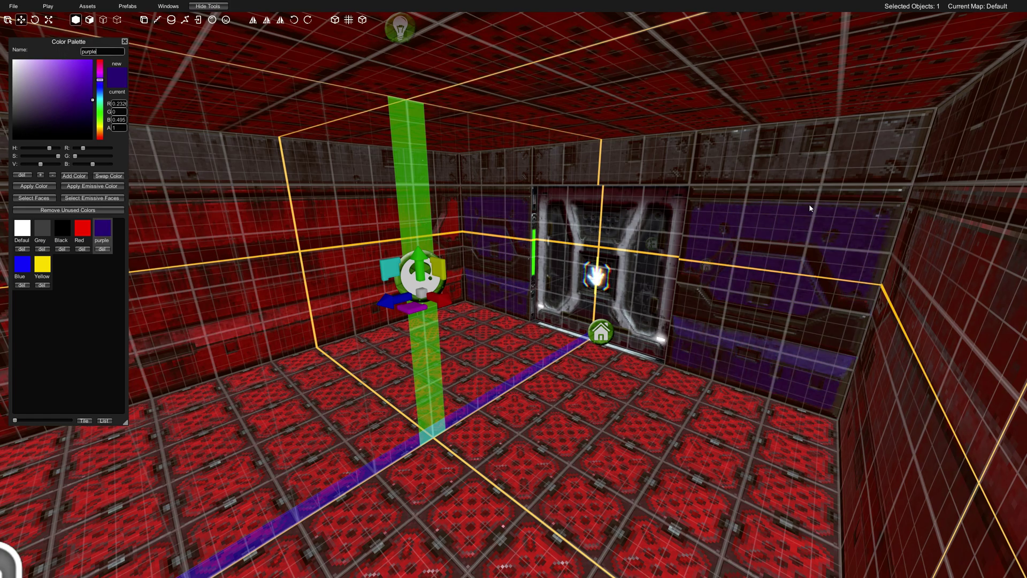
key(ctrl+z)
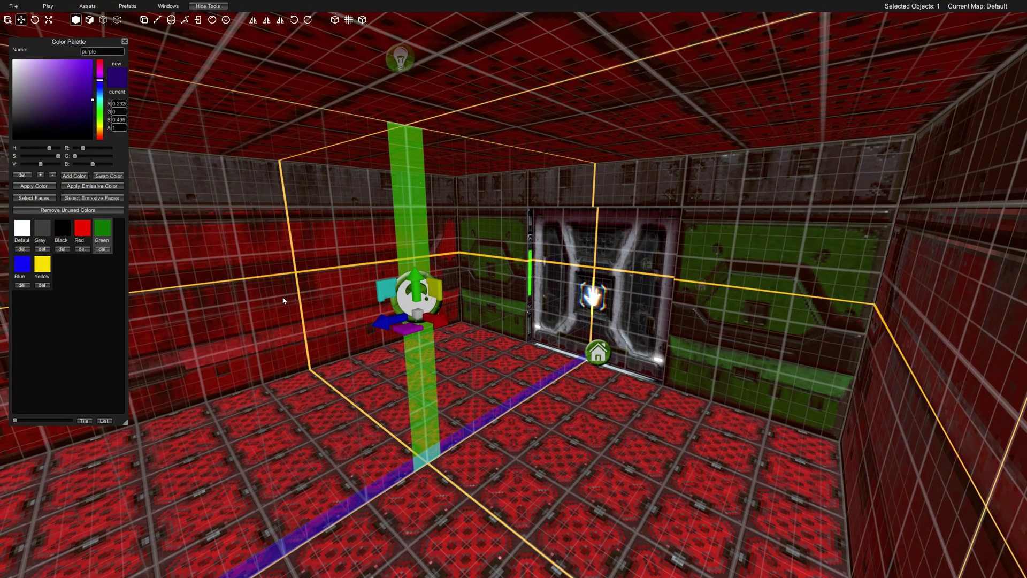
key(ctrl+z)
Deselect the room and select the door prefab between the green wall faces.
right_drag(361, 349, 438, 368)
click(374, 355)
key(w)
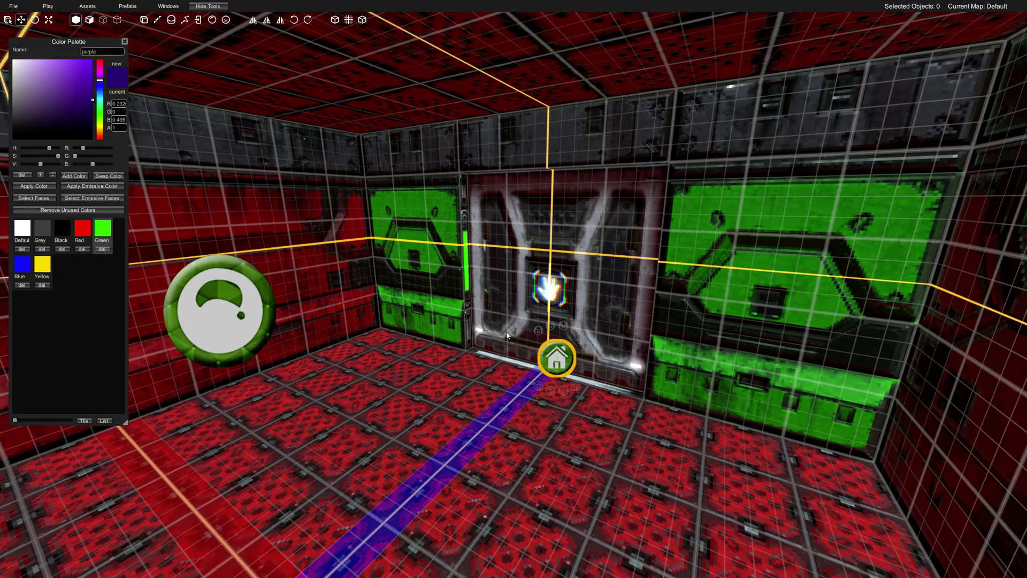
click(620, 355)
right_drag(620, 355, 563, 361)
key(d)
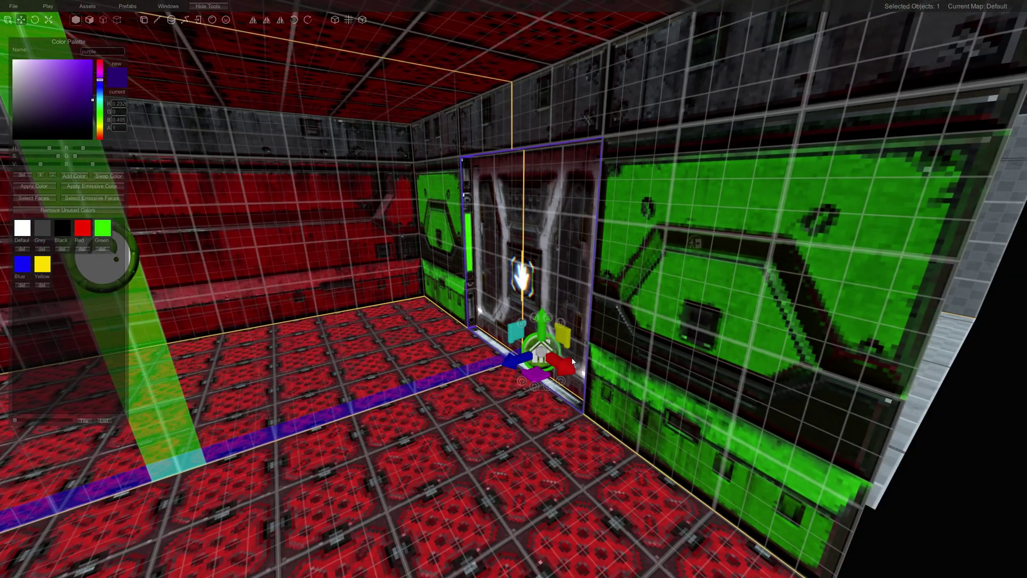
mouse_move(517, 360)
mouse_down()
mouse_move(531, 357)
mouse_move(517, 360)
mouse_up()
right_drag(448, 356, 546, 310)
key(a)
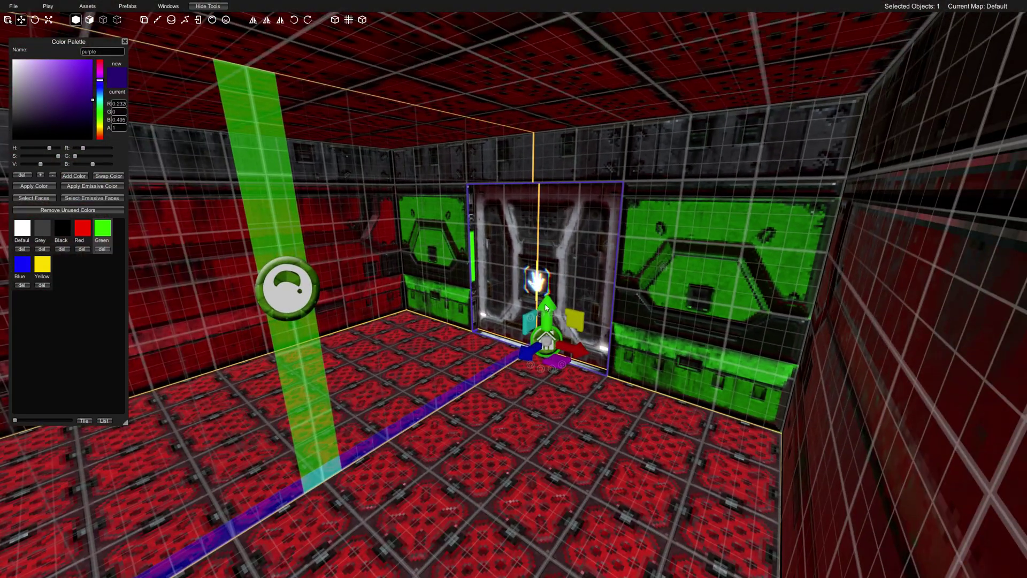
Open the door's property inspector beside the color palette, show its color list and enlarge the inspector to fit it.
key(p)
drag(104, 47, 233, 43)
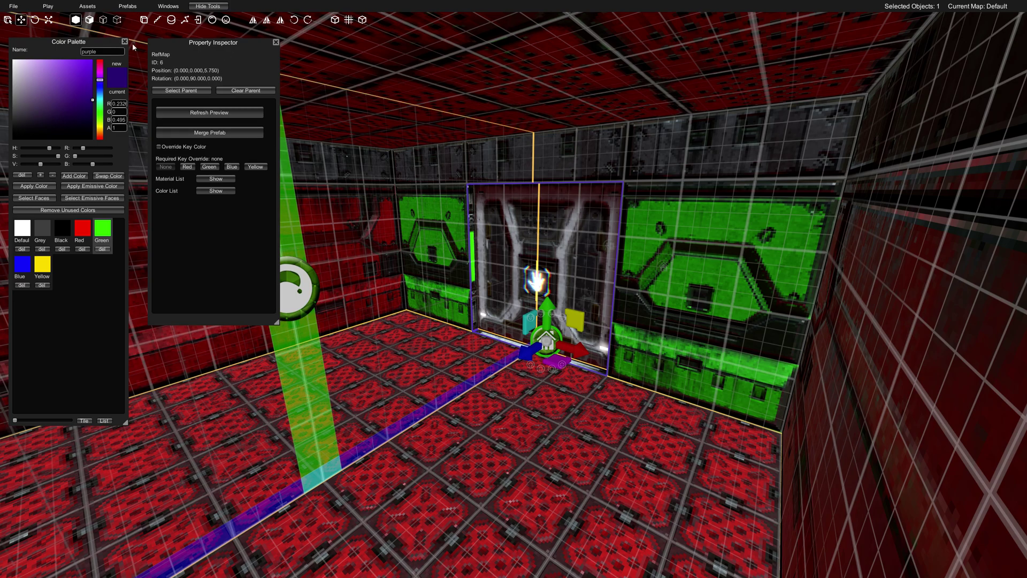
drag(82, 45, 91, 46)
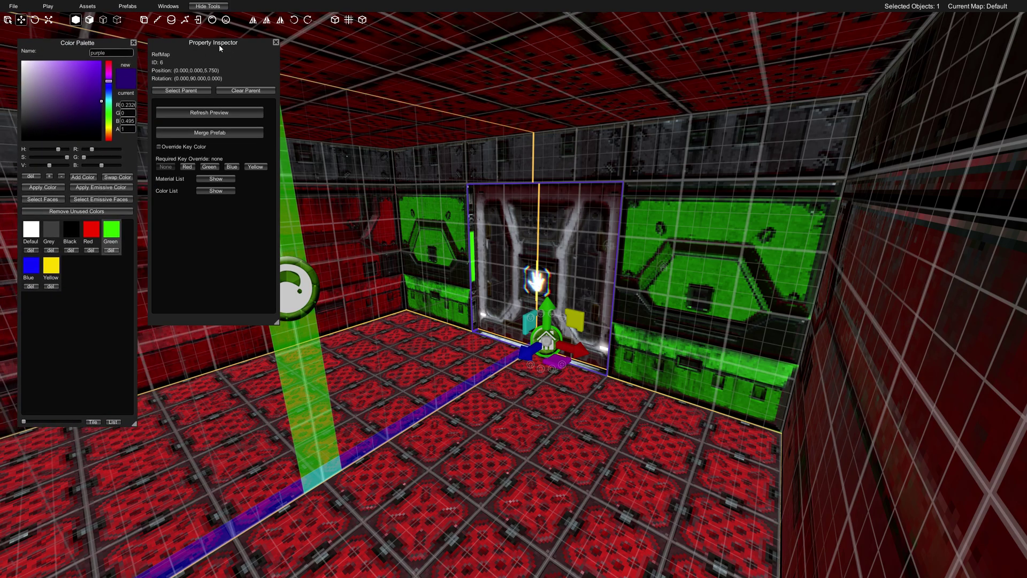
drag(191, 47, 191, 47)
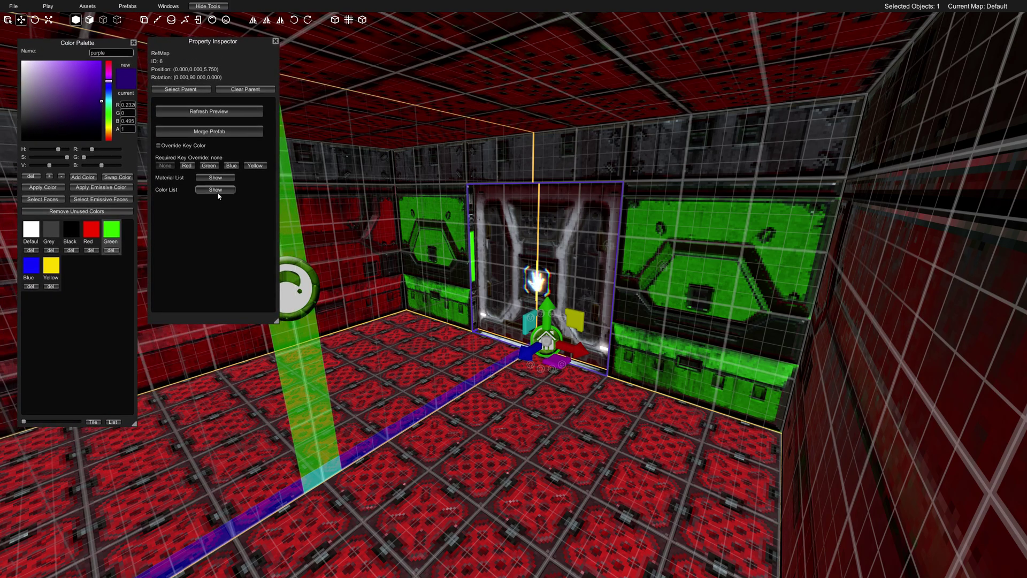
click(214, 190)
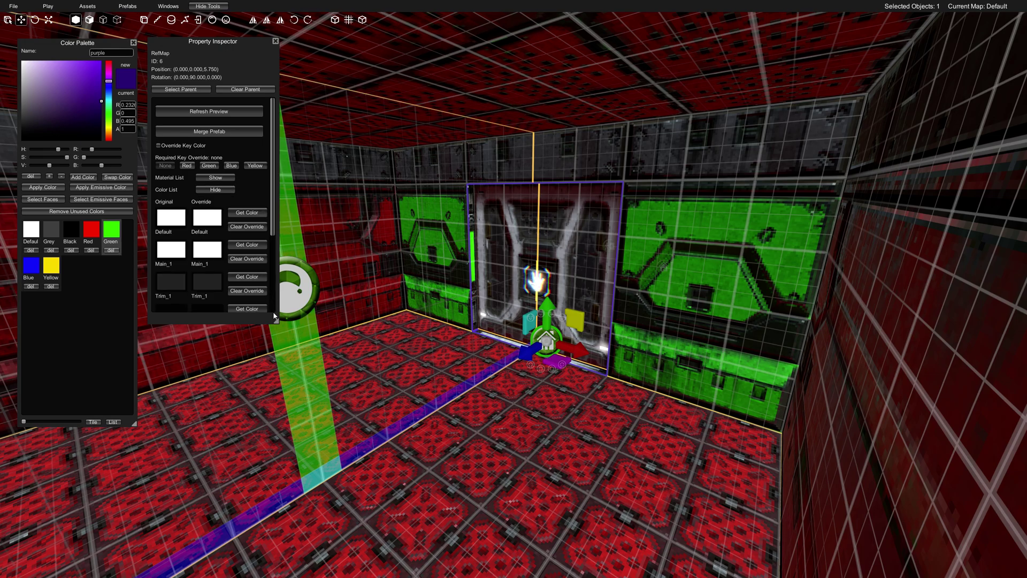
drag(276, 321, 307, 517)
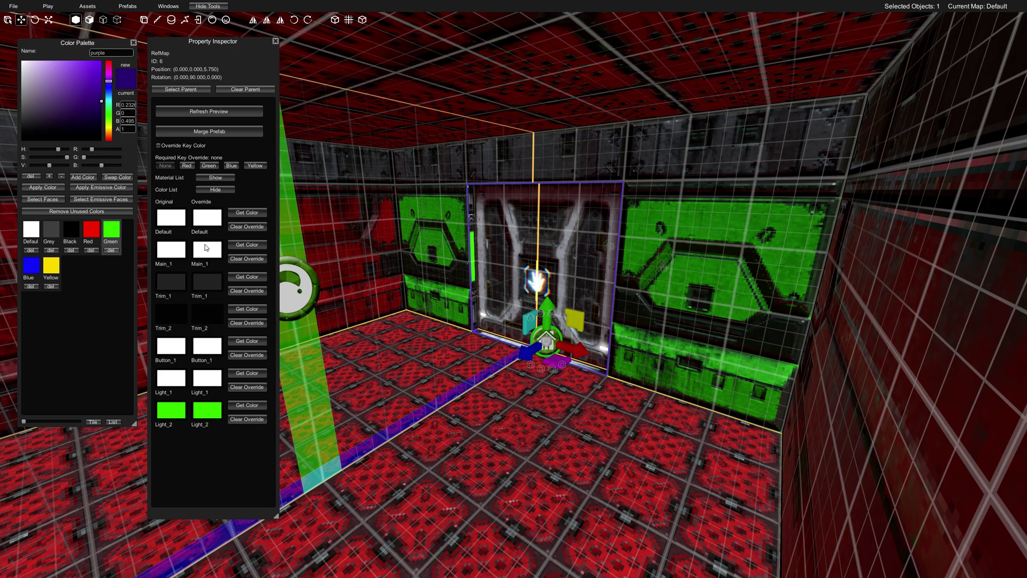
Override the door's Main_1 color with the palette's Green color.
click(111, 231)
click(246, 247)
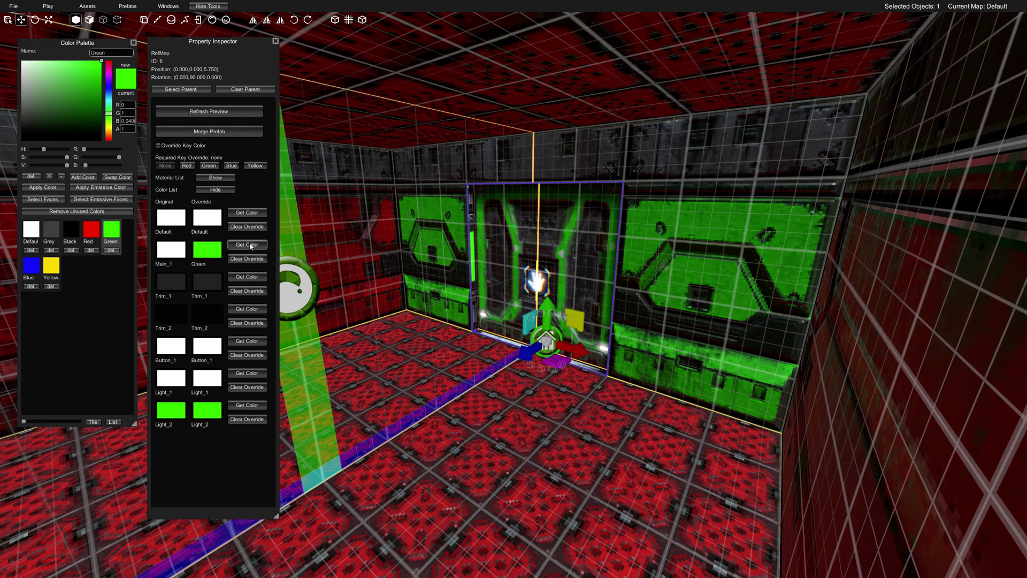
key(a)
right_drag(451, 263, 466, 269)
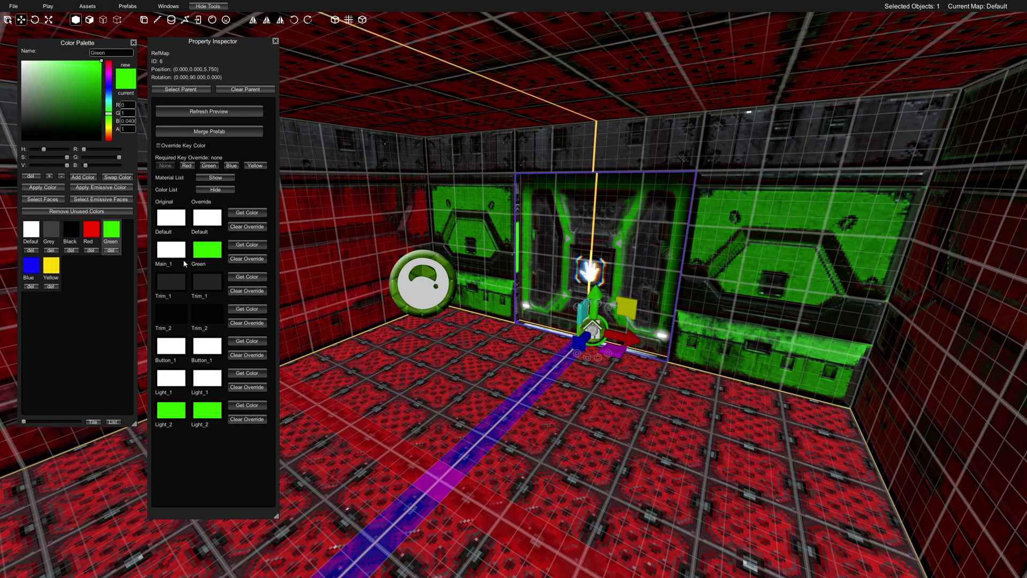
Swap the Green swatch to a crimson pink with R 0.835, G 0.083 and B 0.354.
click(110, 65)
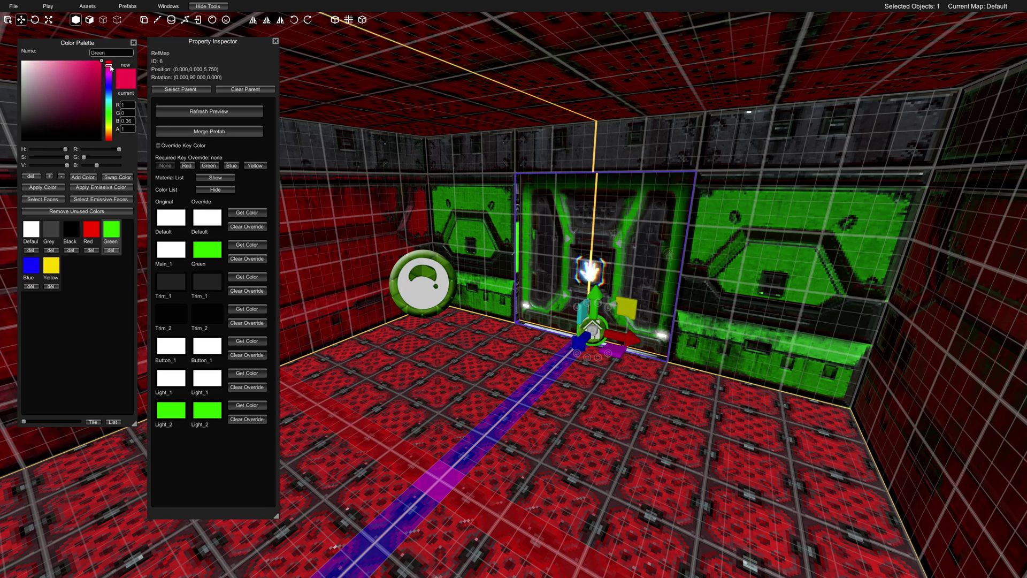
click(93, 74)
click(121, 180)
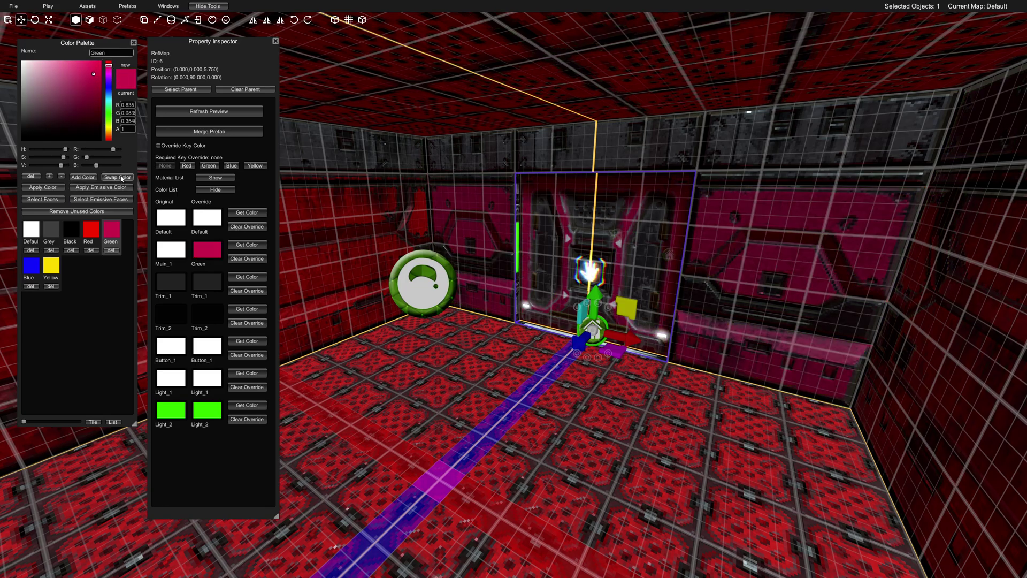
mouse_move(556, 287)
right_down()
mouse_move(539, 271)
mouse_move(557, 287)
right_up()
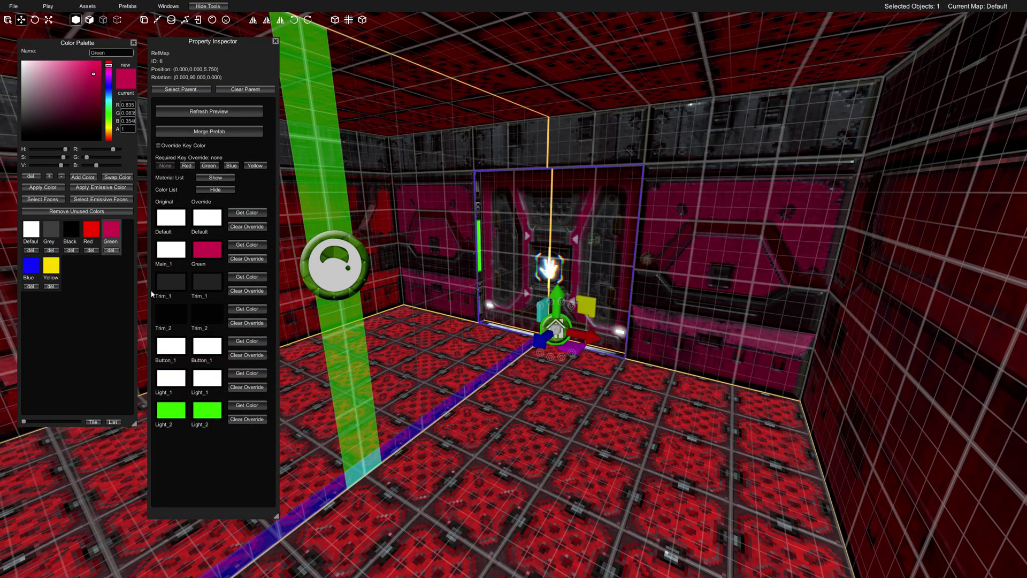
Override the door's Button_1 color with the current Green swatch color.
click(244, 342)
mouse_move(507, 337)
right_down()
mouse_move(498, 344)
mouse_move(538, 333)
mouse_move(502, 331)
right_up()
key(w)
key(s)
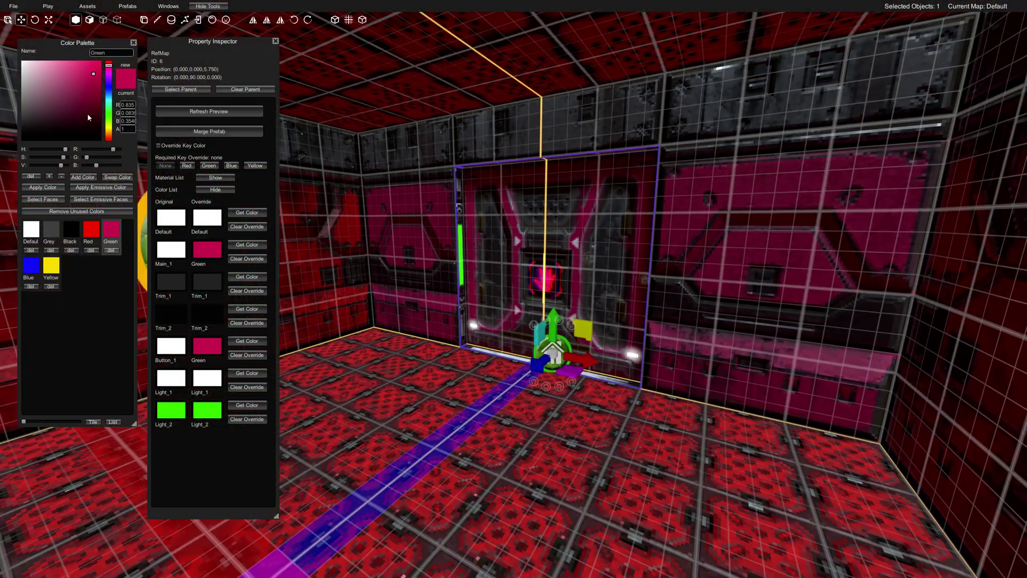
Swap the Green swatch to a medium blue with about R 0.24, G 0.25 and B 0.875.
mouse_move(76, 90)
mouse_down()
mouse_move(80, 71)
mouse_move(113, 89)
mouse_up()
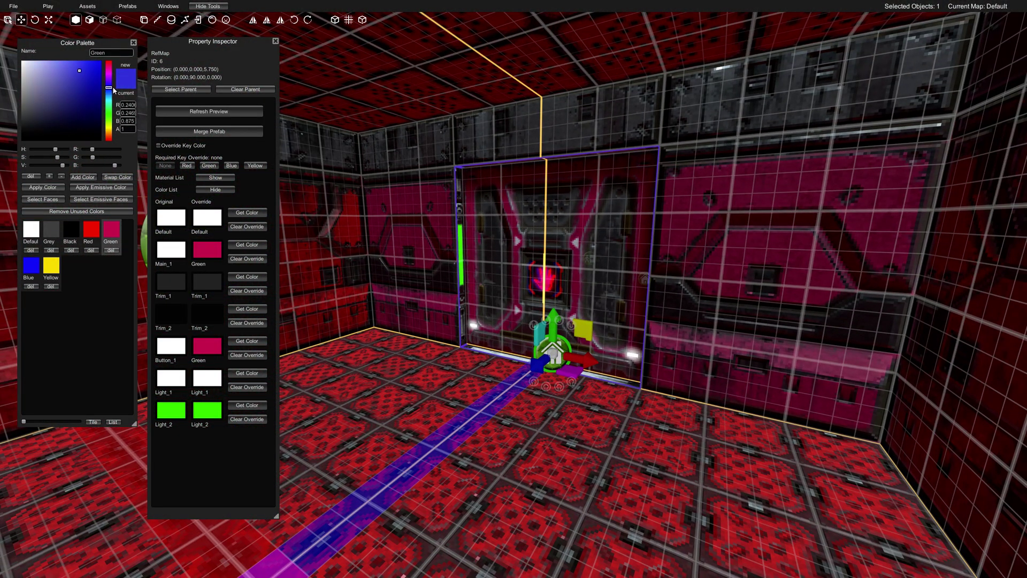
click(119, 181)
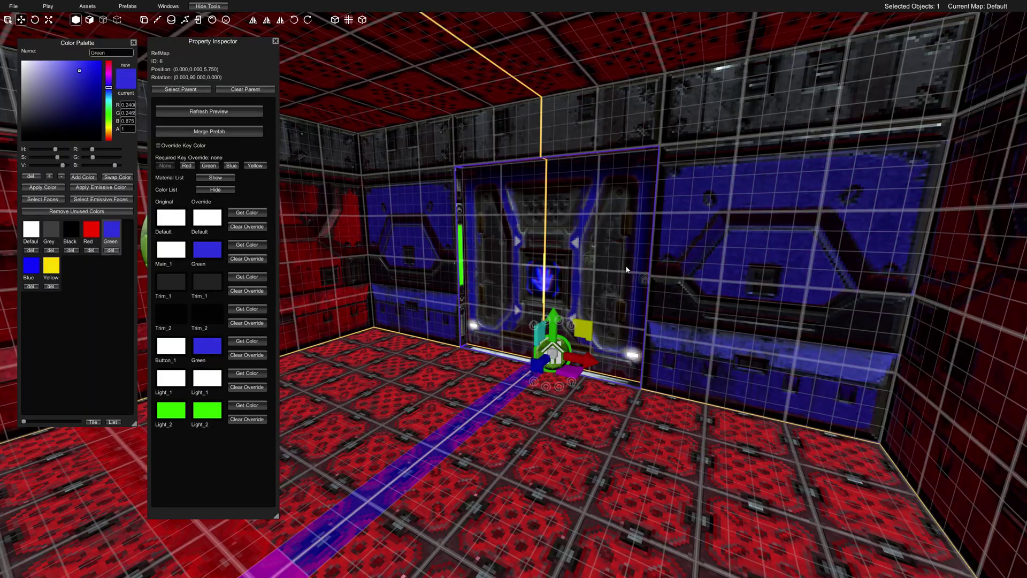
key(d)
mouse_move(535, 278)
right_down()
mouse_move(512, 266)
mouse_move(581, 267)
mouse_move(557, 268)
mouse_move(631, 243)
mouse_move(631, 259)
mouse_move(471, 274)
mouse_move(491, 300)
mouse_move(608, 276)
mouse_move(633, 286)
mouse_move(582, 317)
right_up()
key(a)
key(d)
key(a)
Return to object selection, select the room brush, and close the color palette and property inspector.
click(633, 286)
click(422, 341)
right_drag(423, 341, 473, 303)
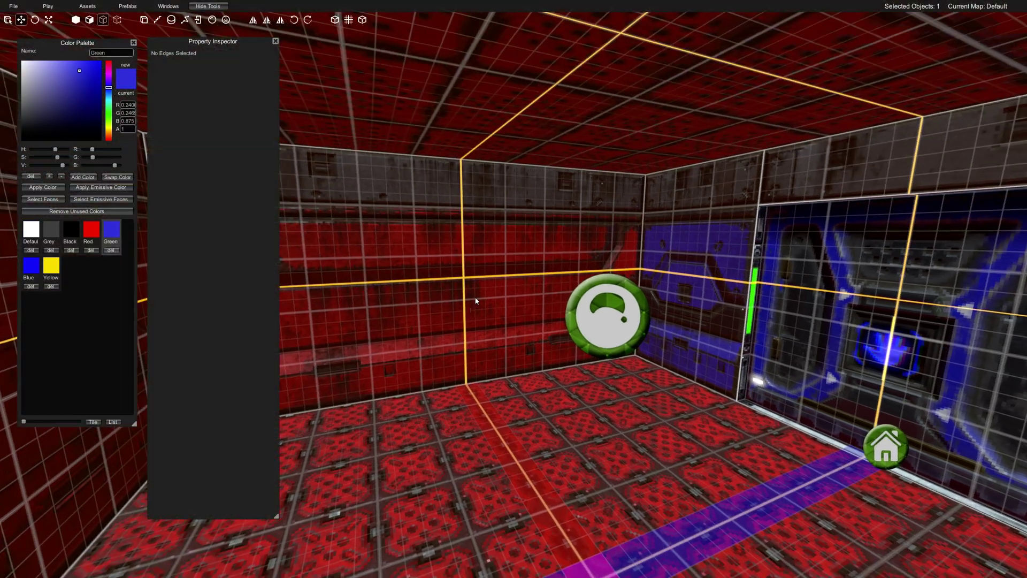
key(Tab)
key(Tab)
mouse_move(484, 265)
right_down()
mouse_move(603, 262)
mouse_move(584, 214)
mouse_move(627, 206)
right_up()
click(598, 236)
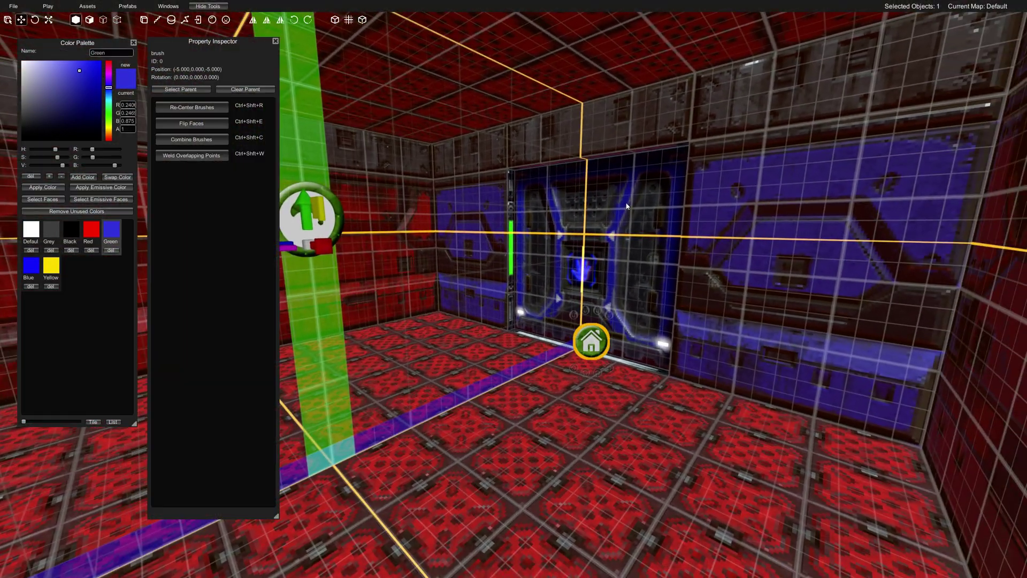
click(133, 43)
click(275, 42)
Look over the recolored room, its door and the surrounding wall faces from farther back.
right_drag(364, 225, 585, 250)
key(w)
key(s)
key(w)
key(s)
key(d)
key(a)
key(q)
key(w)
key(s)
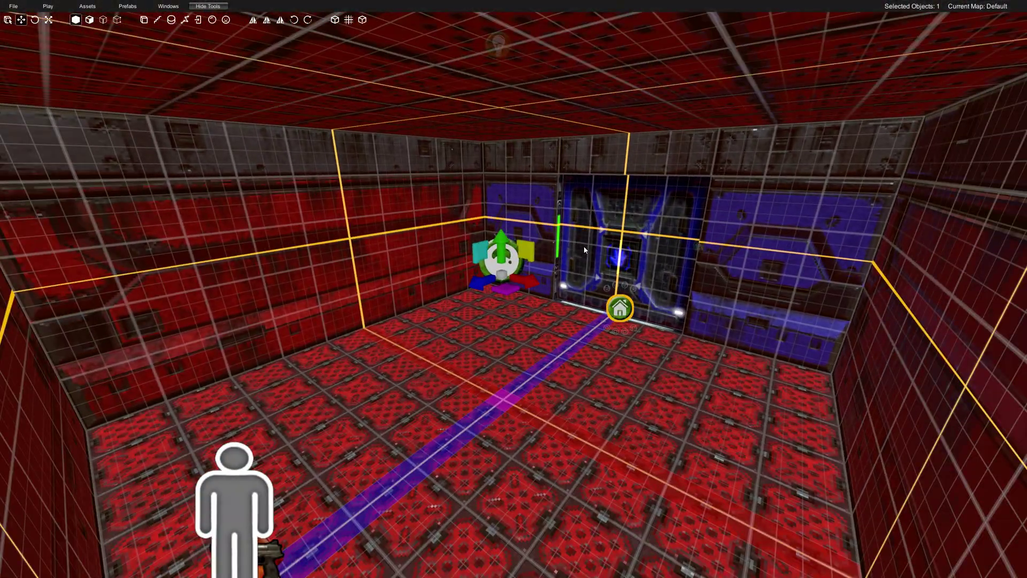